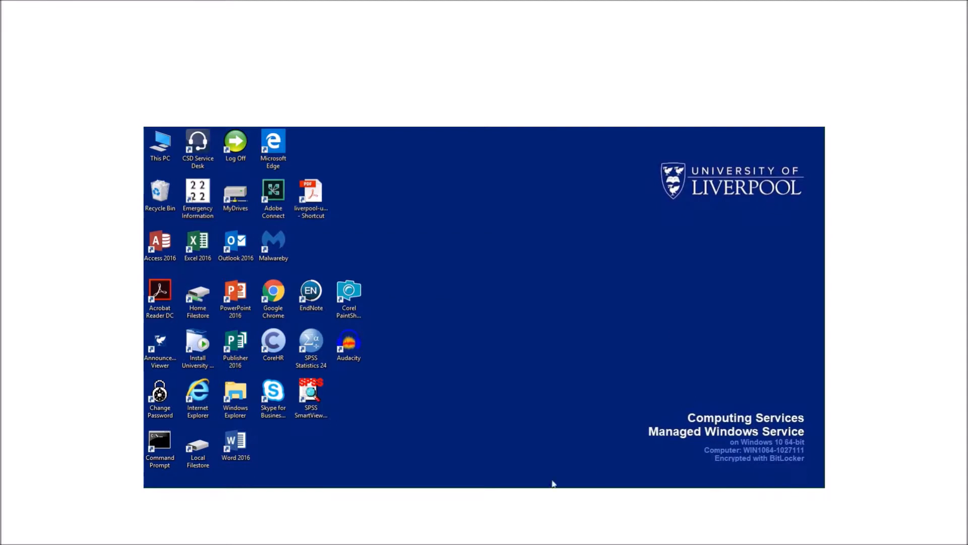
Switch to the Book1 workbook using its Excel taskbar preview
mouse_move(499, 497)
left_click(498, 445)
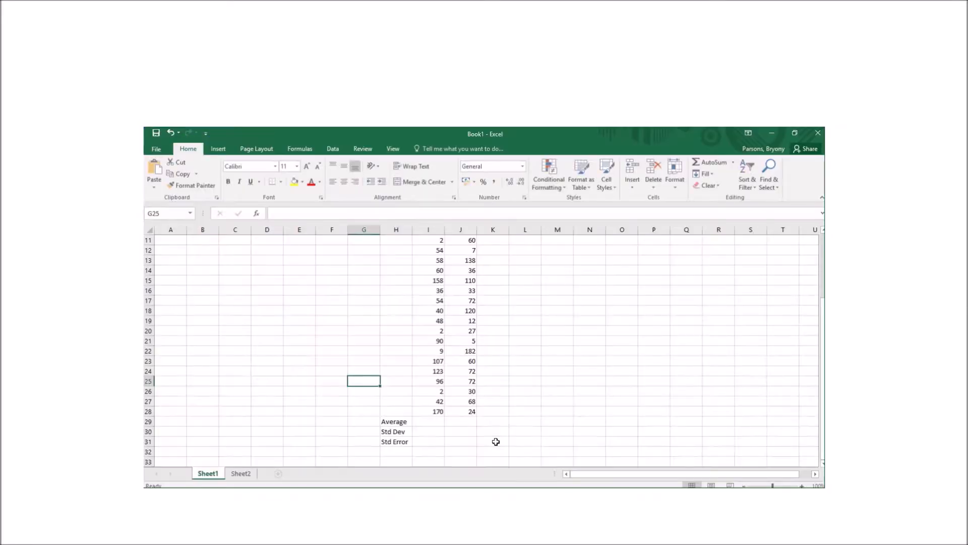
Build an =AVERAGE(I2:I28) formula in I29 over the Negative column values
scroll(507, 387, "up", 3)
scroll(507, 387, "down", 3)
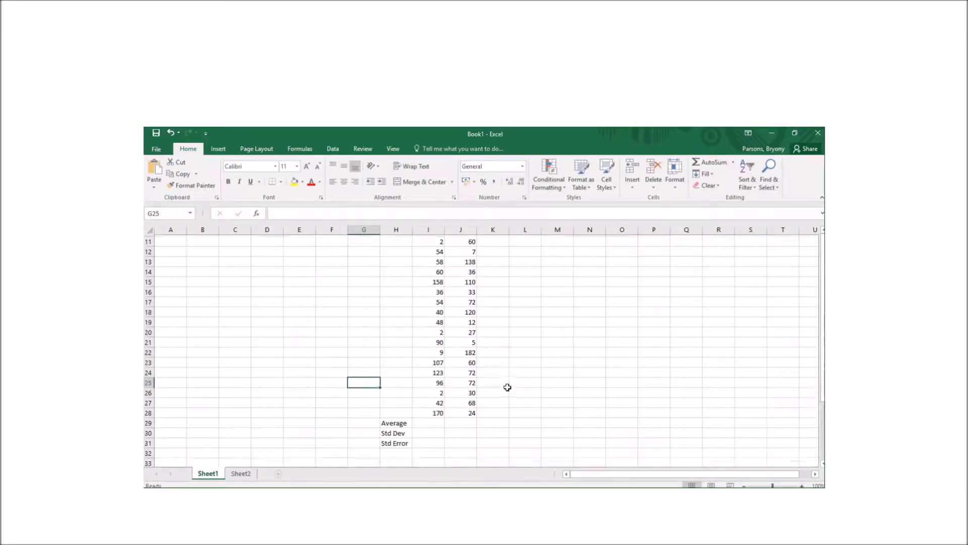
left_click(436, 422)
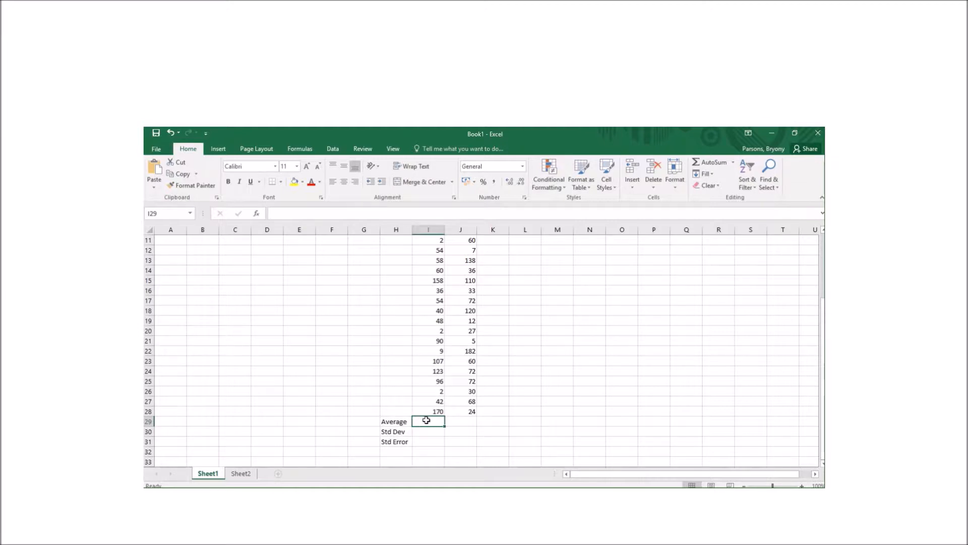
type("=")
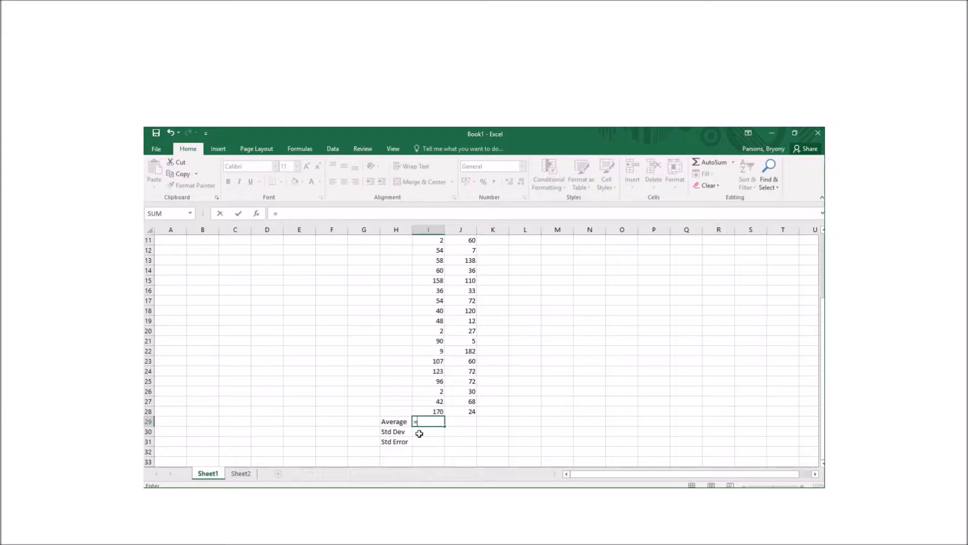
left_click(420, 433)
type("aver")
key("BackSpace")
key("BackSpace")
key("BackSpace")
key("BackSpace")
key("BackSpace")
key("BackSpace")
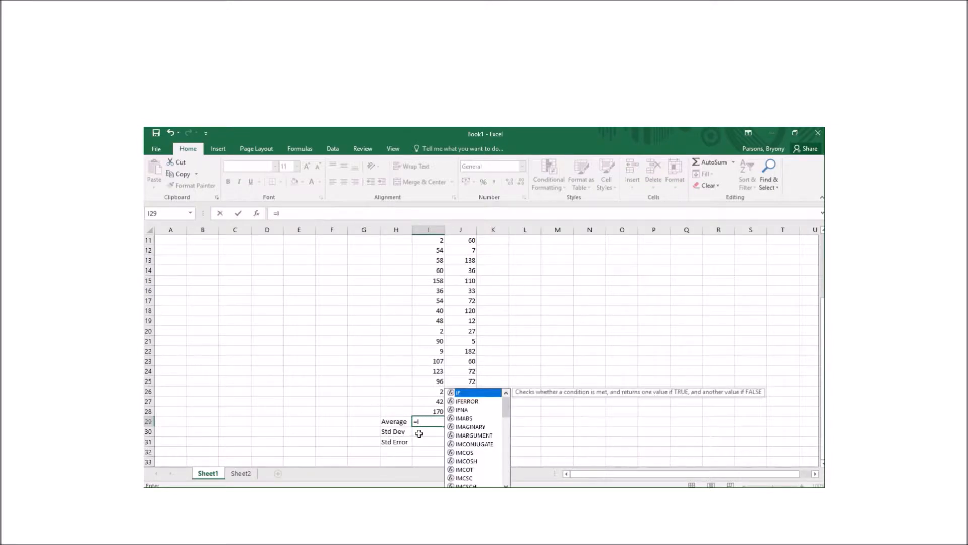
key("BackSpace")
type("aver")
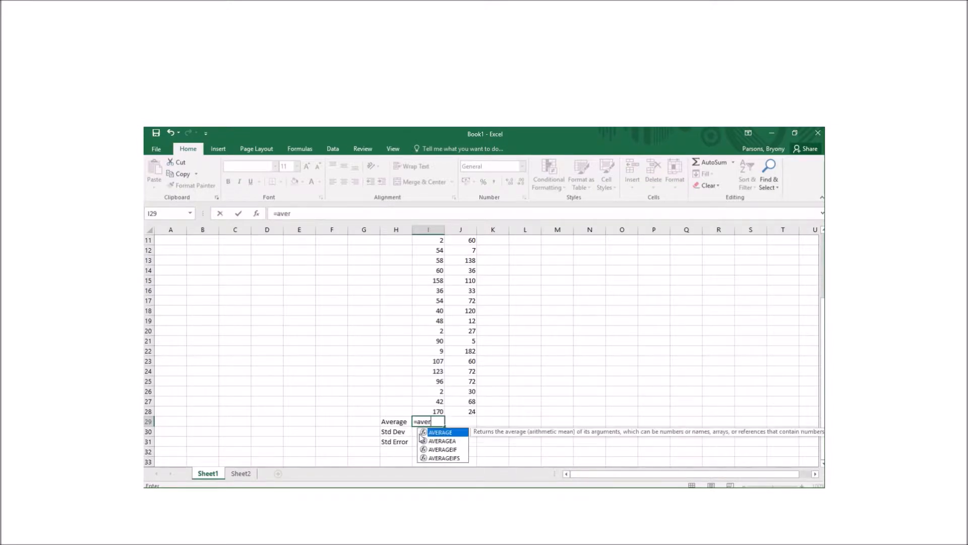
double_click(440, 433)
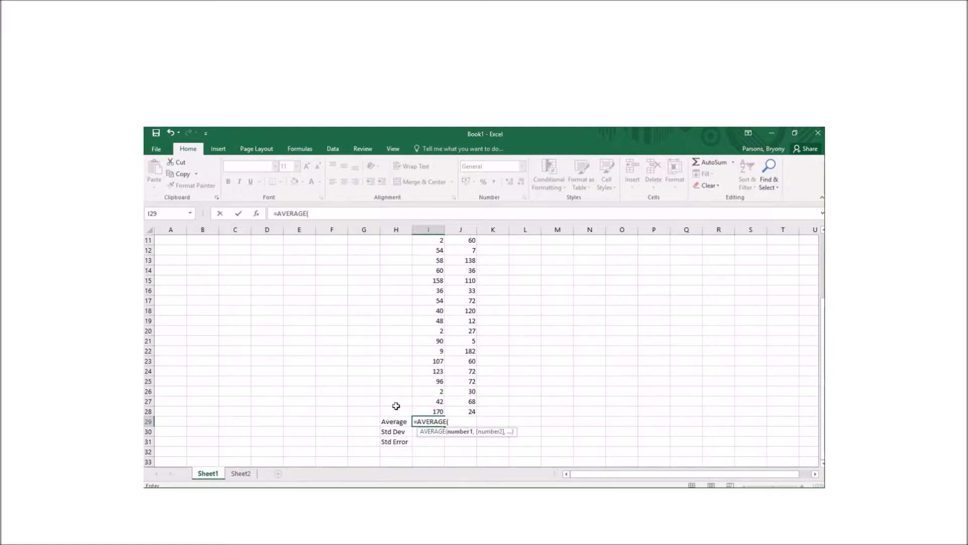
scroll(424, 361, "up", 4)
left_click_drag(433, 250, 427, 419)
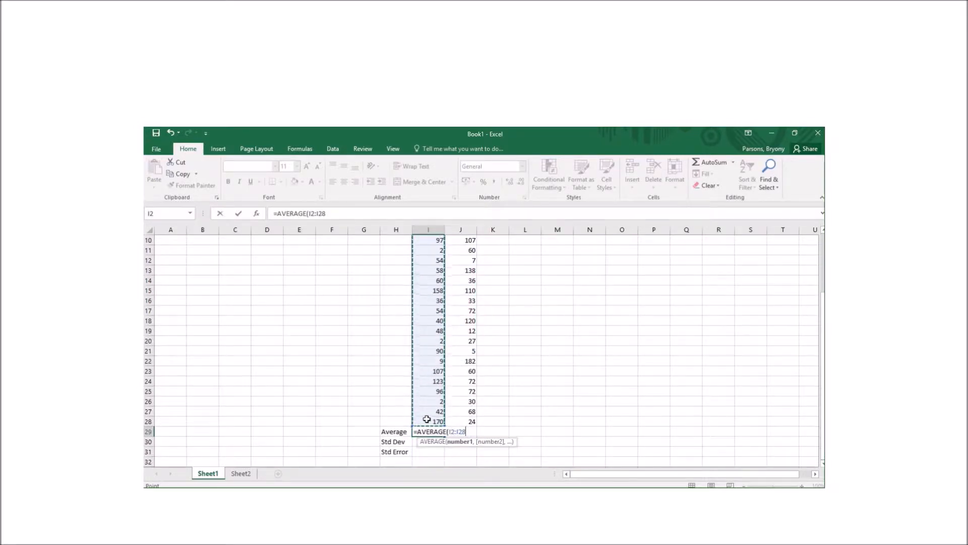
Confirm the average (75.44444) and fill it into J29 to get 59.2963
key("Return")
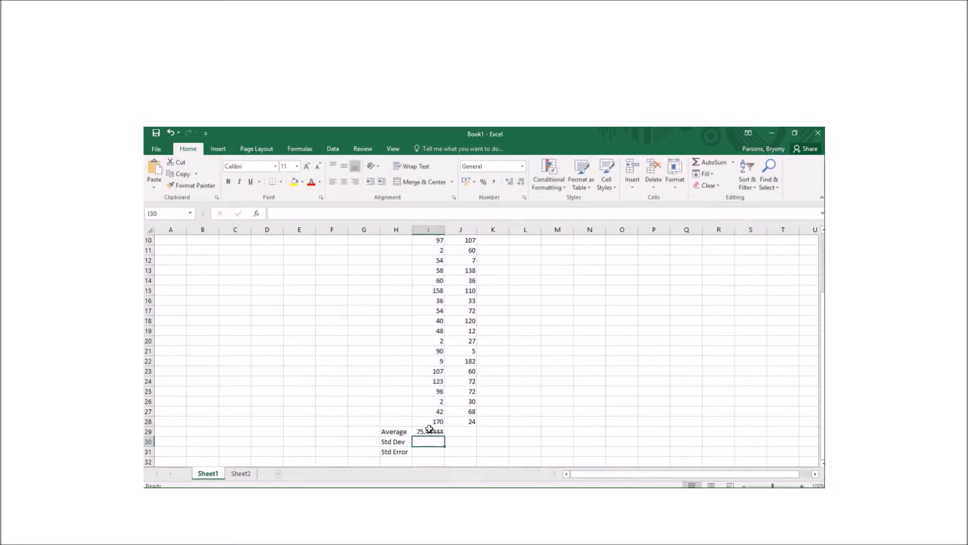
left_click(429, 431)
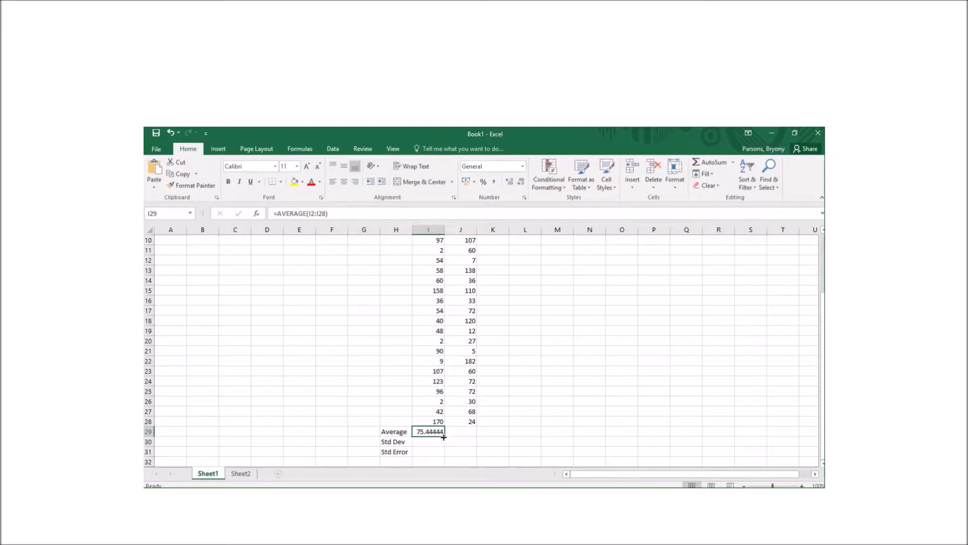
left_click_drag(444, 436, 475, 436)
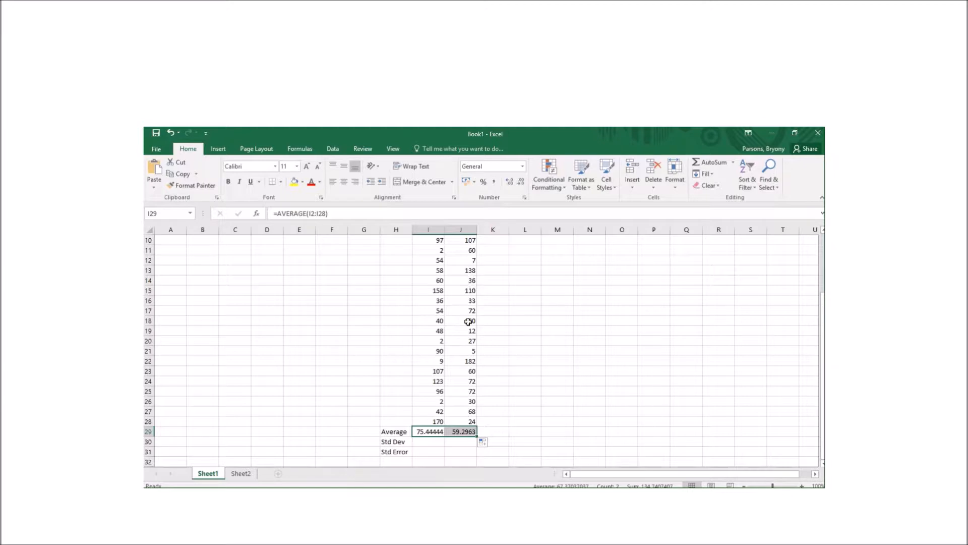
Check the average formulas in I29 and J29
left_click(464, 442)
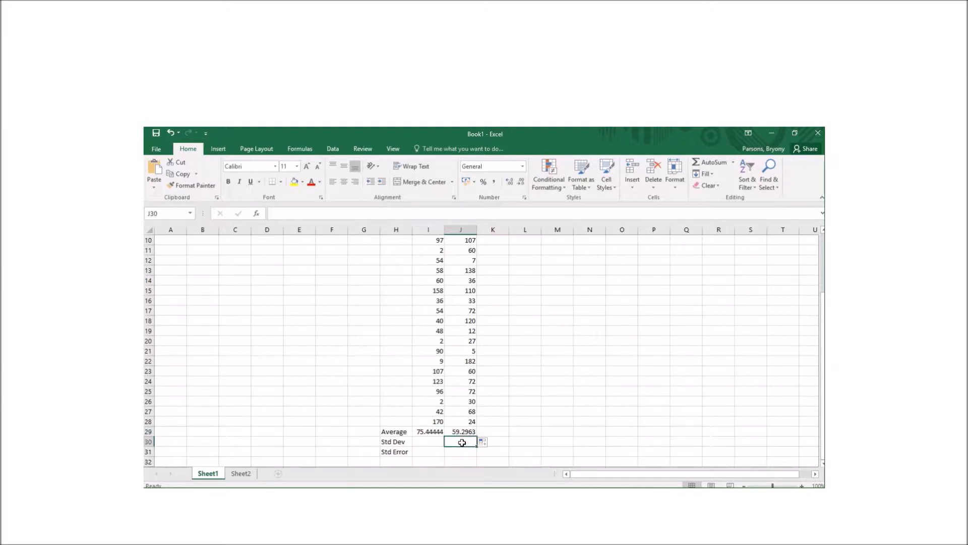
left_click(436, 433)
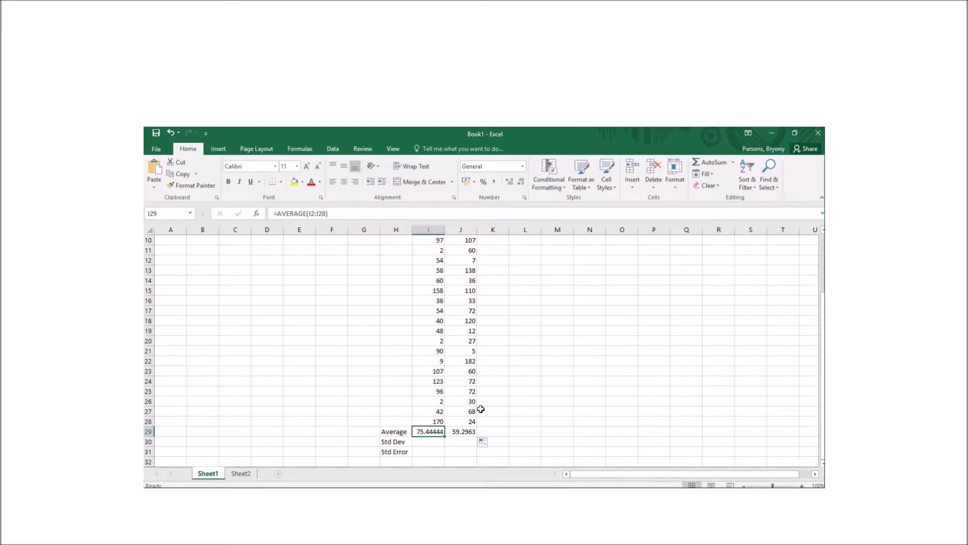
left_click(460, 430)
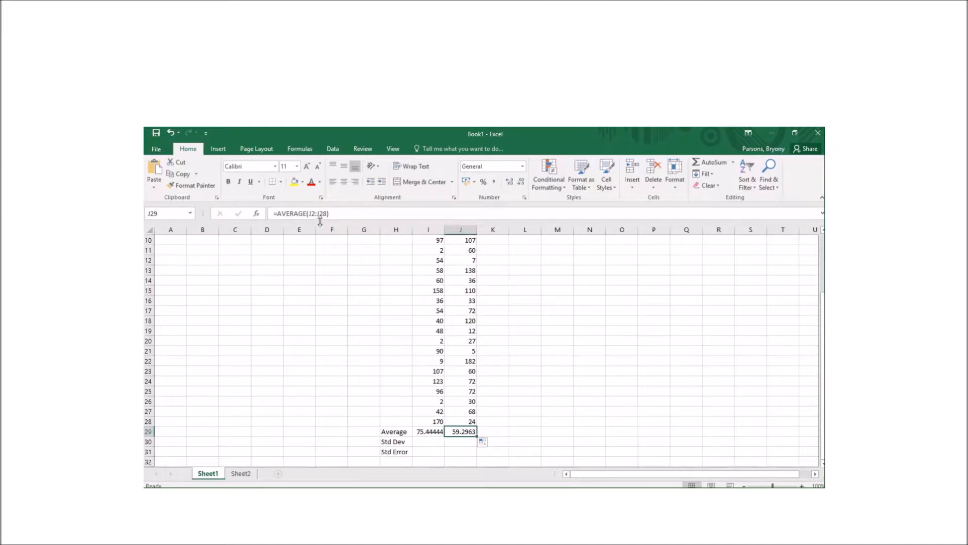
Enter =STDEV.S(I2:I28) in I30 for the Negative column, giving 57.98696
left_click(432, 441)
scroll(432, 441, "down", 2)
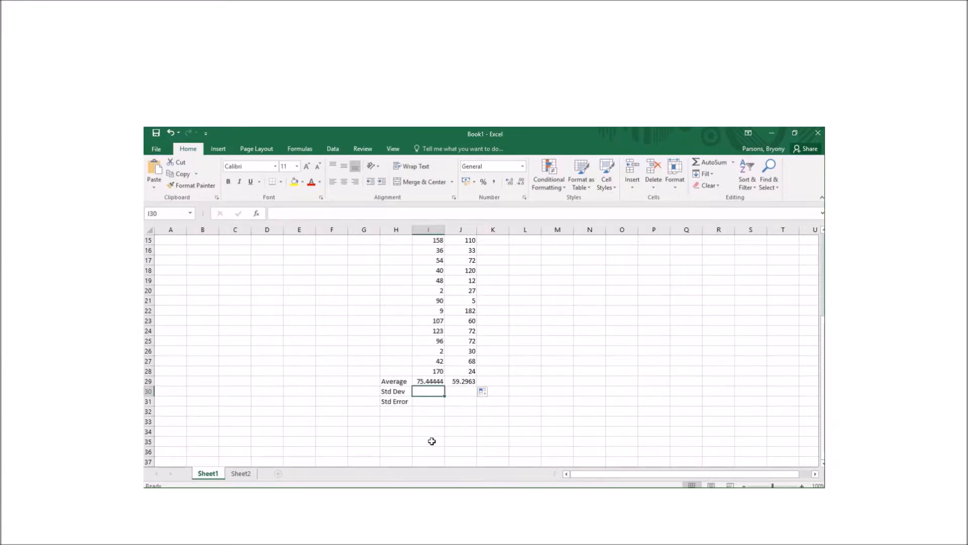
type("=std")
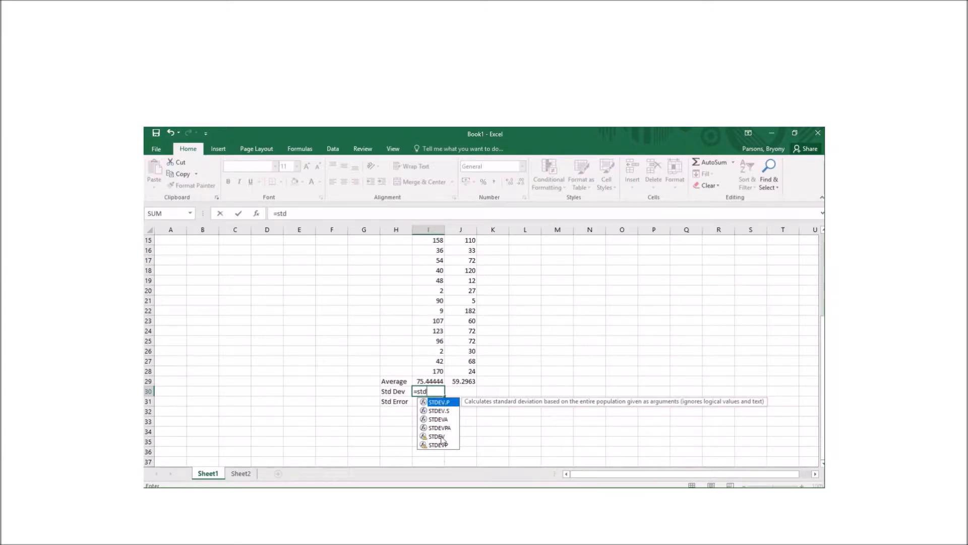
left_click(439, 411)
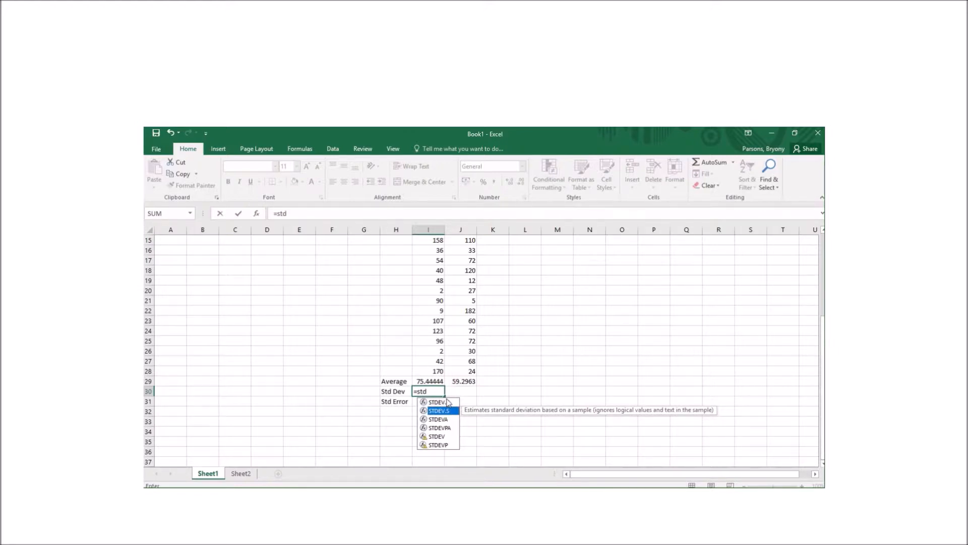
double_click(442, 412)
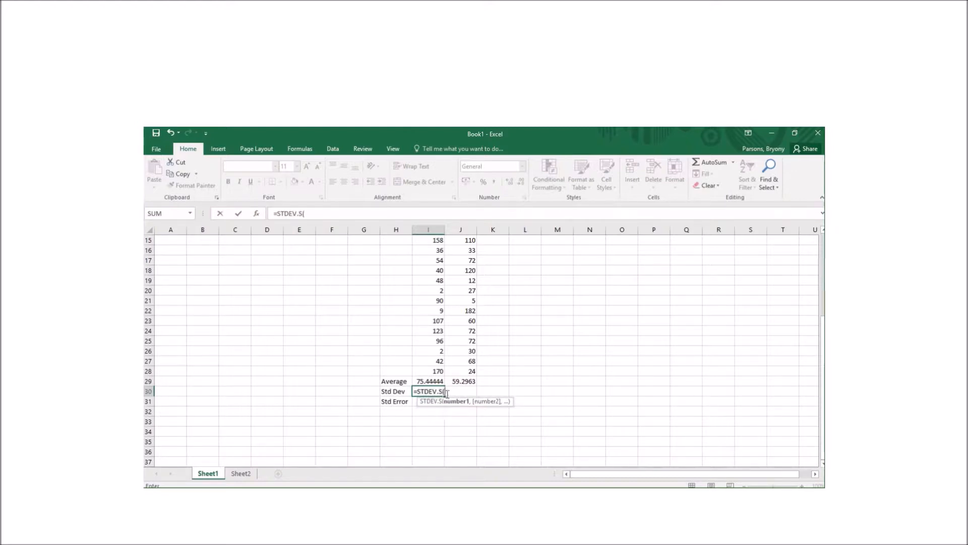
scroll(426, 348, "up", 5)
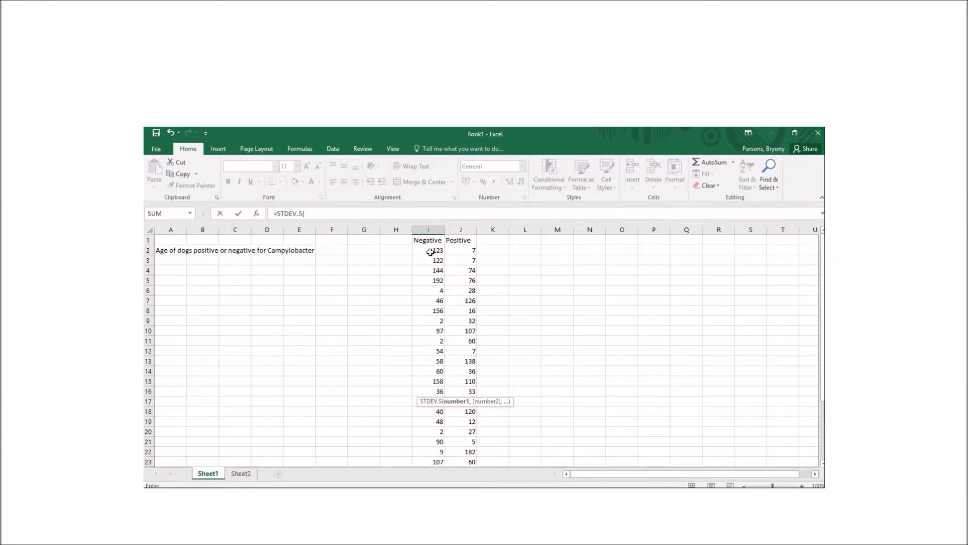
left_click_drag(430, 252, 433, 290)
mouse_move(436, 434)
left_mouse_down()
mouse_move(435, 461)
mouse_move(434, 425)
left_mouse_up()
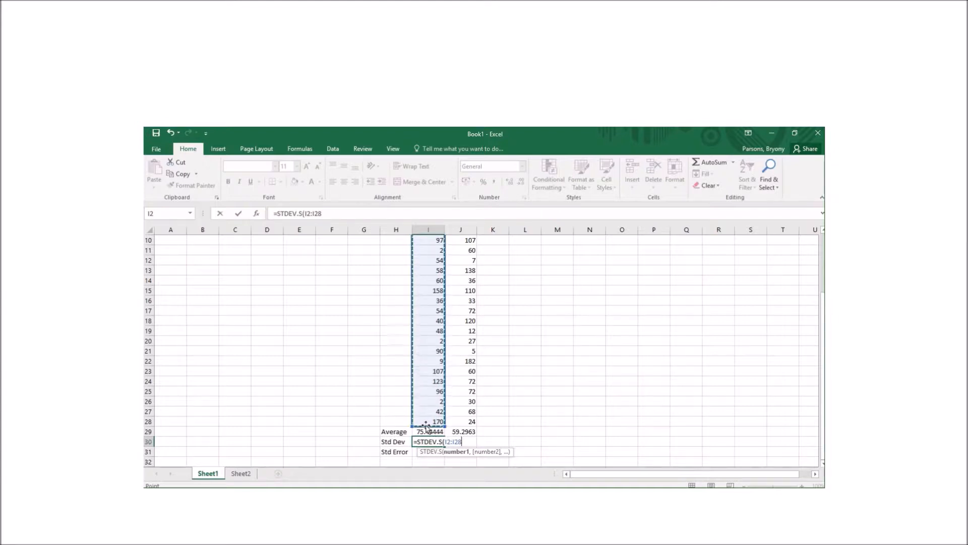
key("Return")
Fill the standard deviation into J30 (46.68126) and select I31 for the standard error
scroll(426, 426, "down", 2)
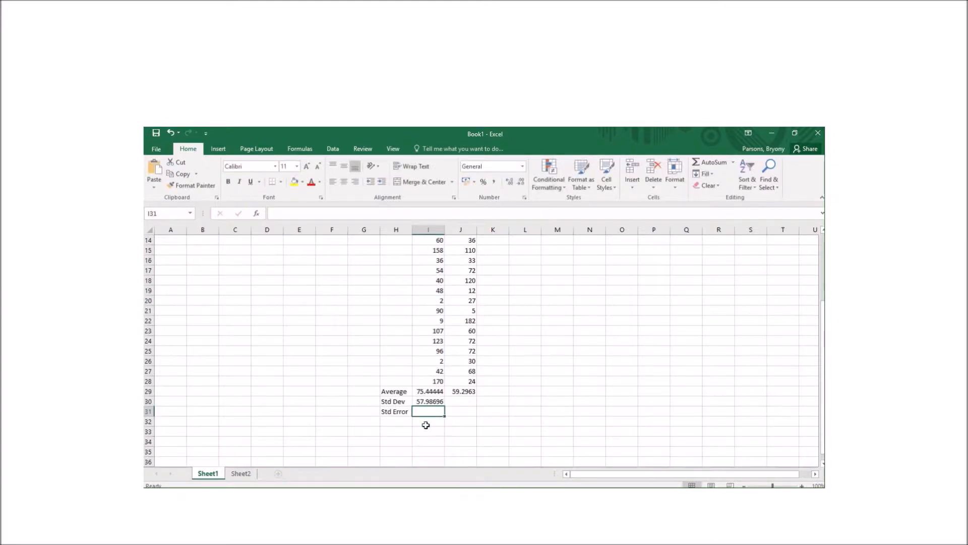
left_click(430, 399)
left_click_drag(474, 407, 475, 407)
left_click(461, 401)
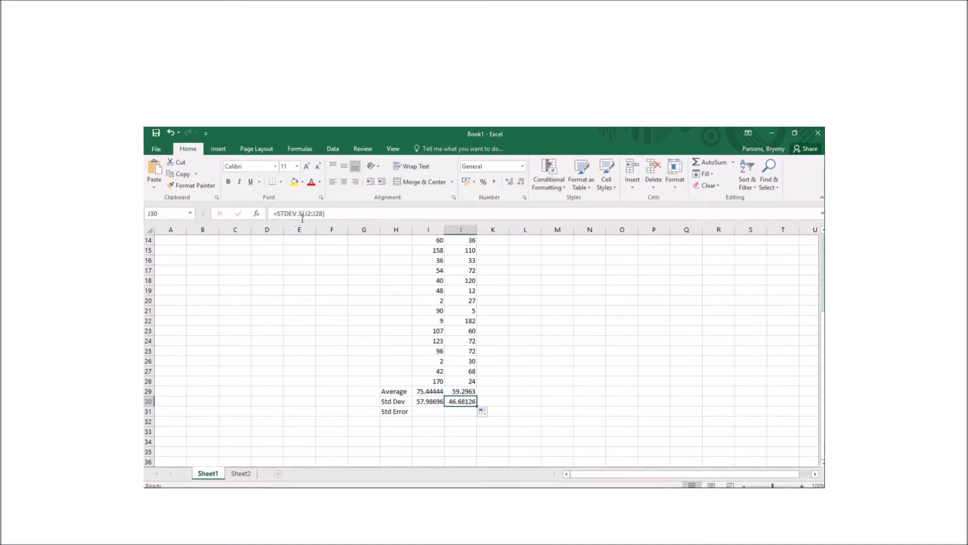
left_click(428, 409)
scroll(370, 354, "down", 1)
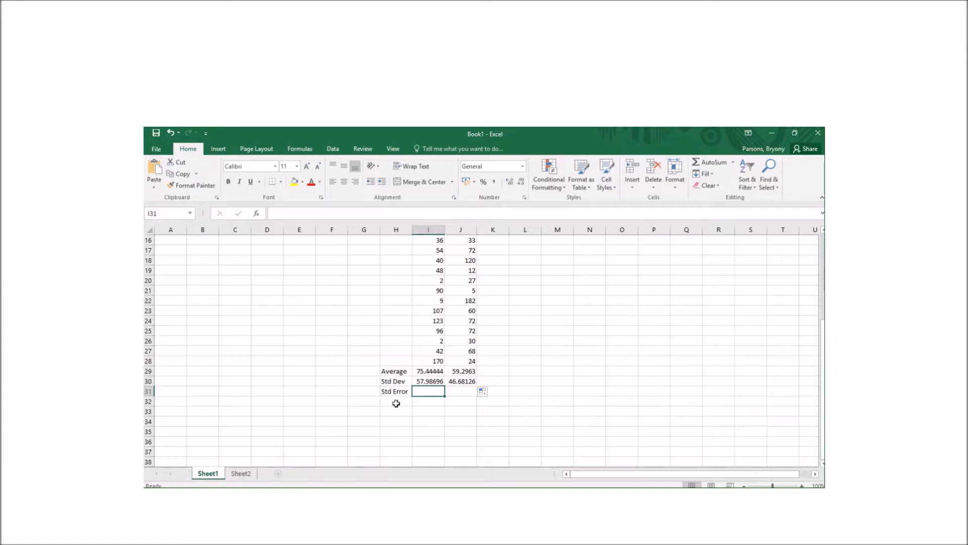
Enter =I30/(SQRT(27)) in I31, giving a standard error of 11.1596
type("=")
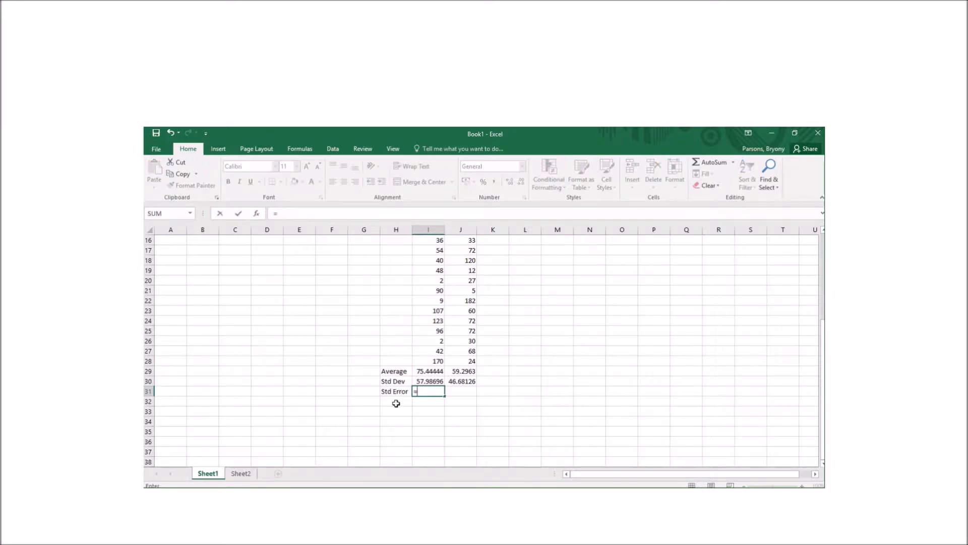
left_click(430, 382)
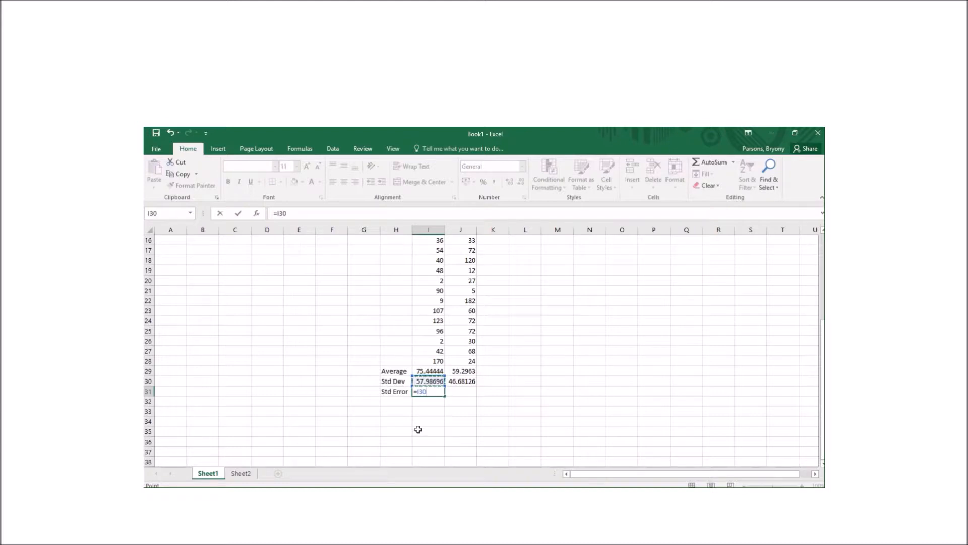
type("/(sq")
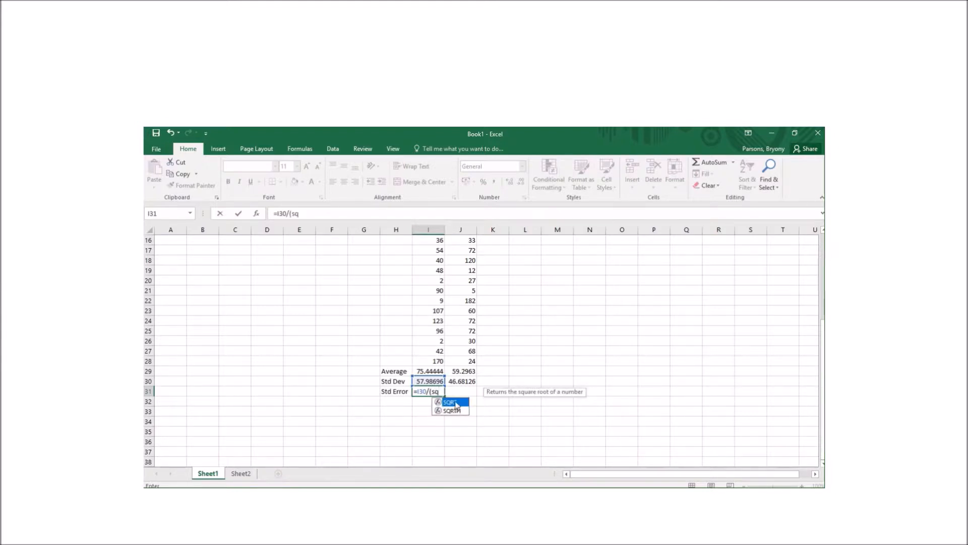
double_click(456, 403)
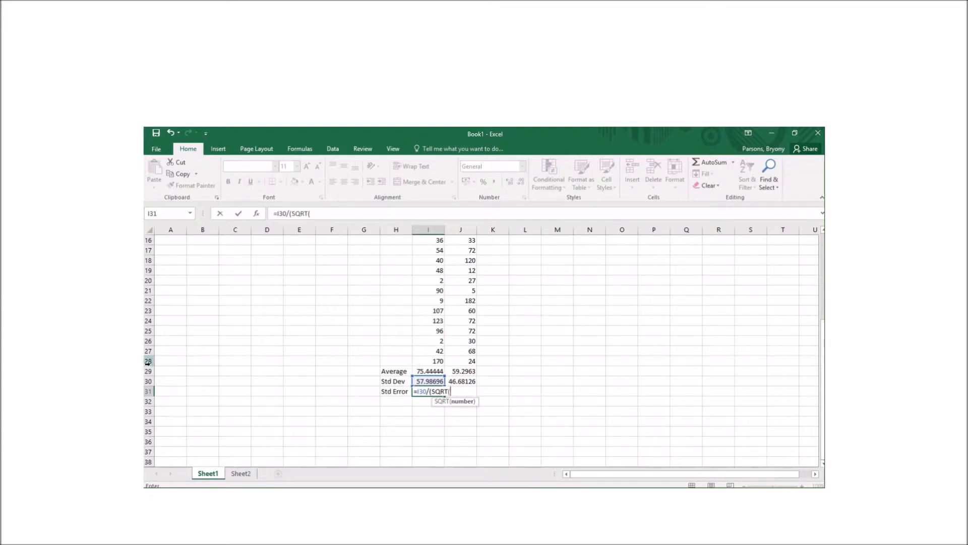
scroll(271, 343, "up", 5)
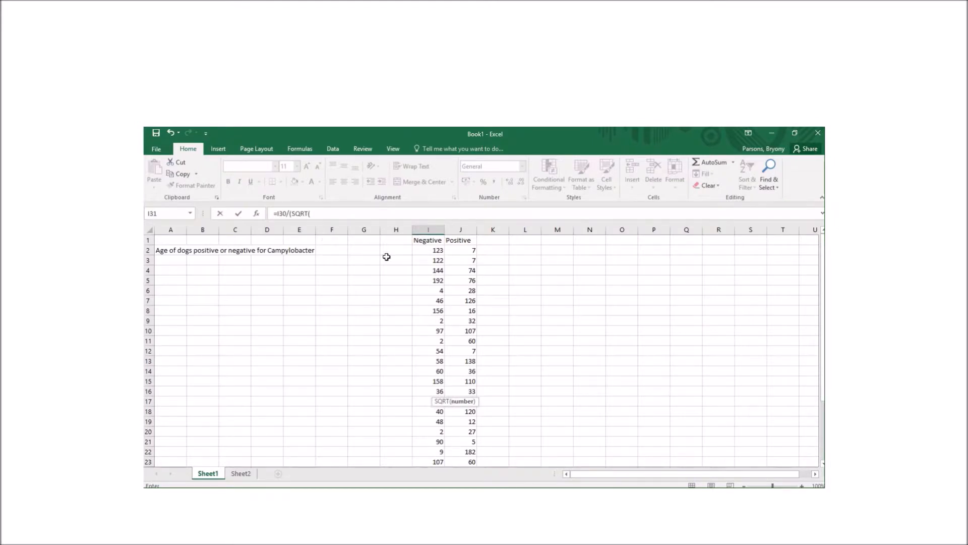
scroll(397, 281, "down", 3)
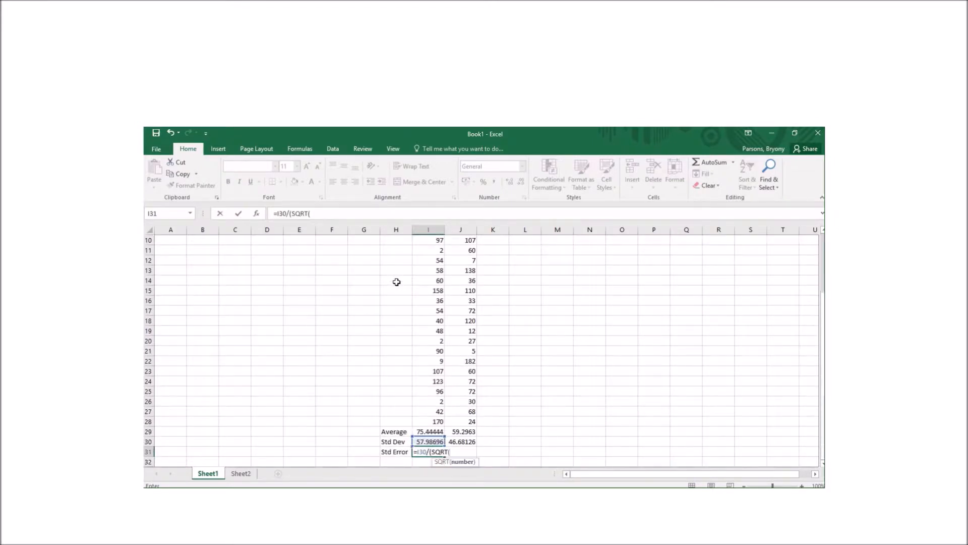
scroll(397, 281, "down", 1)
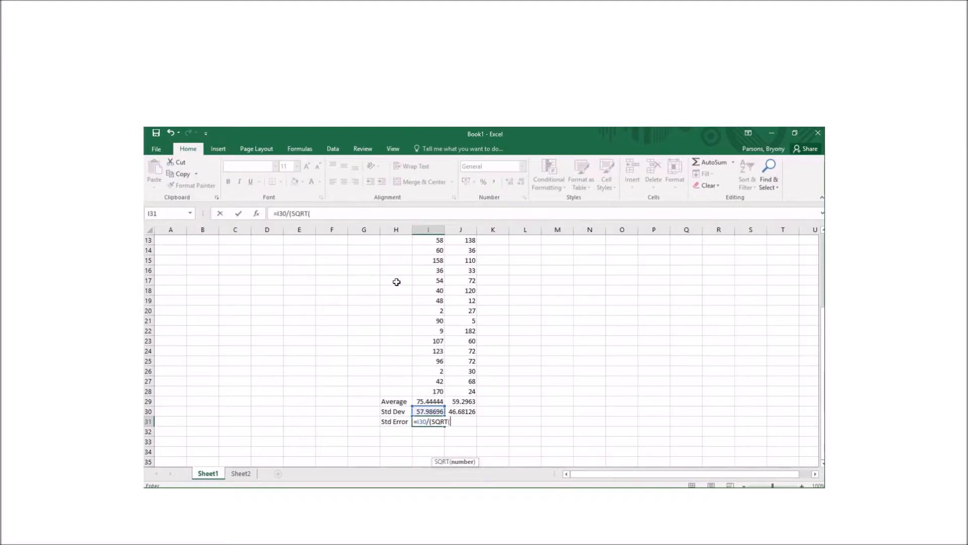
type("27)")
key("Return")
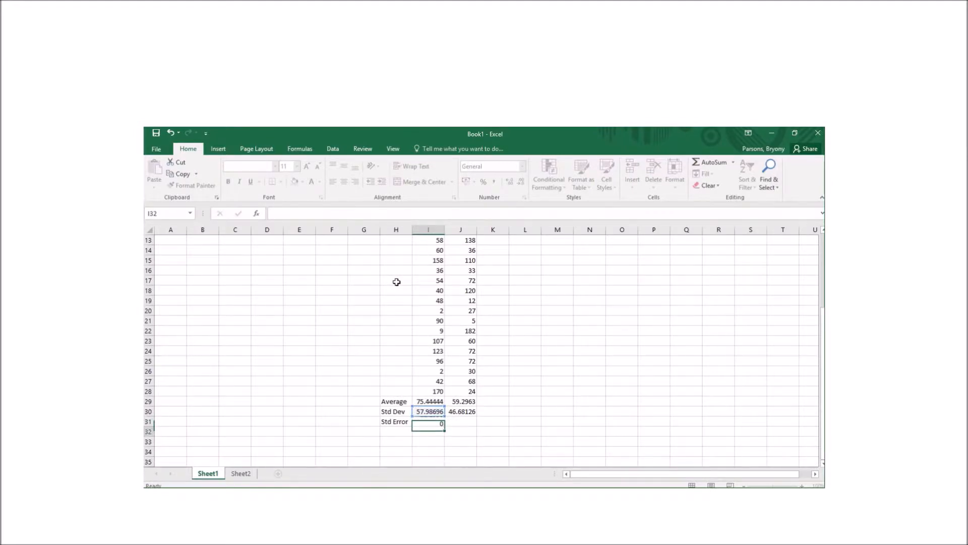
Copy the standard error formula into J31, giving 8.983812
left_click(431, 422)
left_click_drag(445, 426, 483, 423)
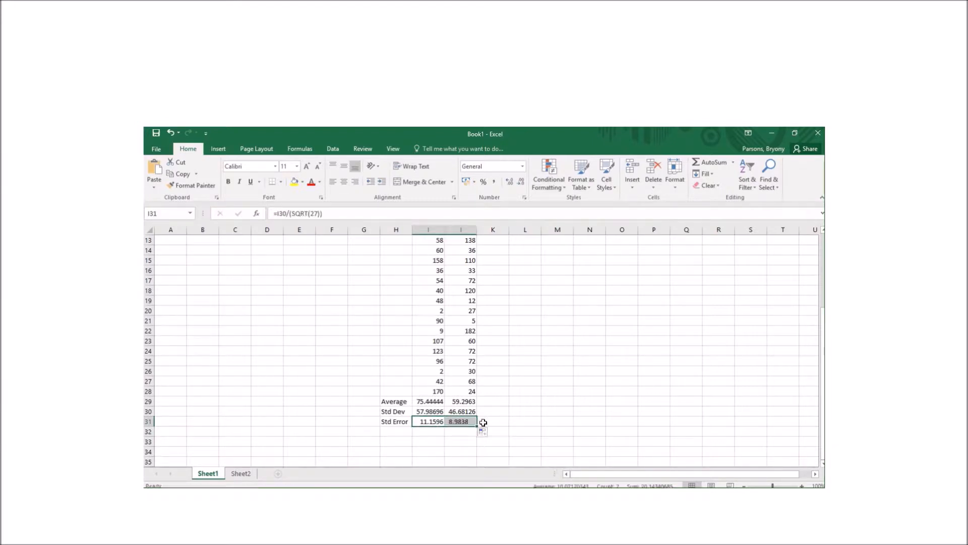
left_click(464, 421)
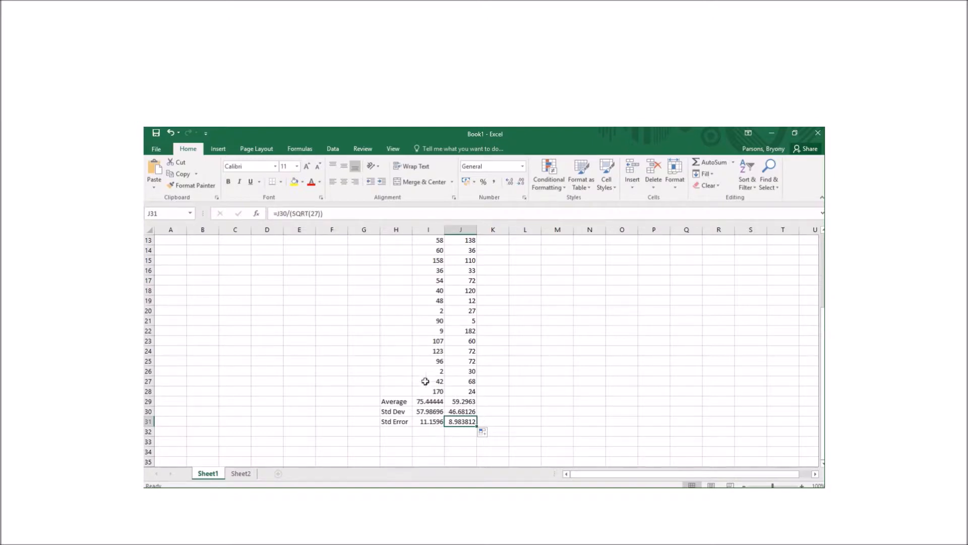
On Sheet2, enter =STDEV.S(H2:H28) in H30, giving 57.98696
left_click(242, 474)
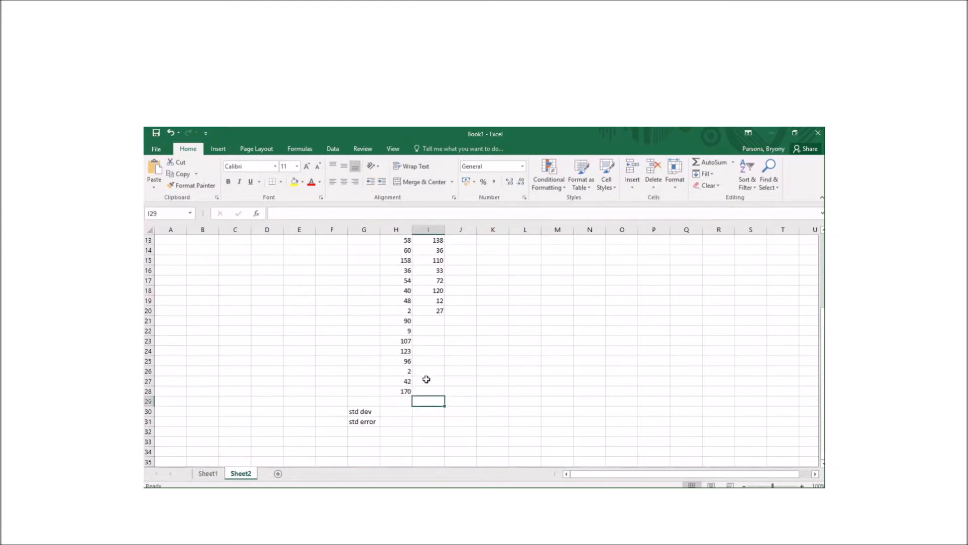
left_click(398, 411)
type("=")
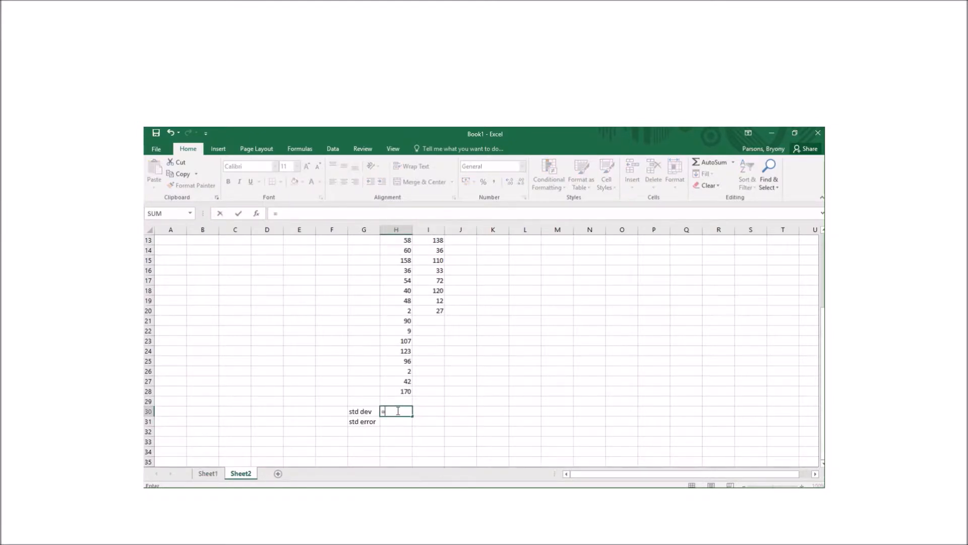
type("std")
double_click(409, 432)
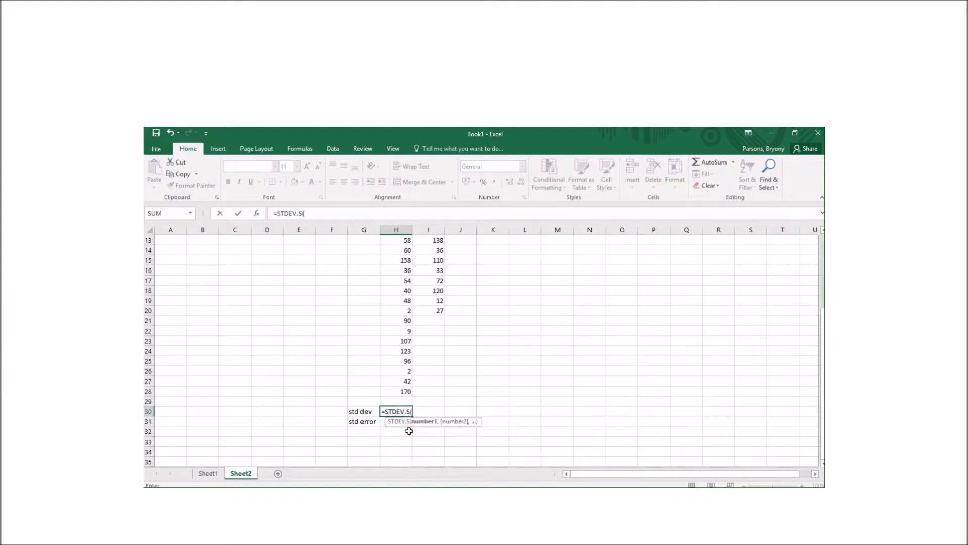
scroll(392, 338, "up", 4)
left_click(405, 250)
left_click_drag(405, 250, 398, 434)
key("Return")
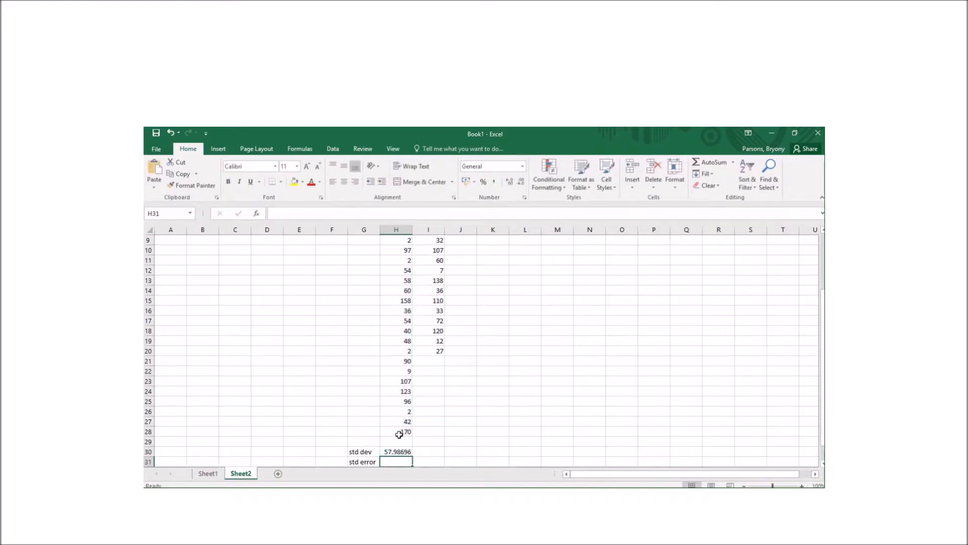
Fill the standard deviation into I30 (44.76586) and verify its range
left_click(398, 450)
left_click_drag(413, 455, 438, 455)
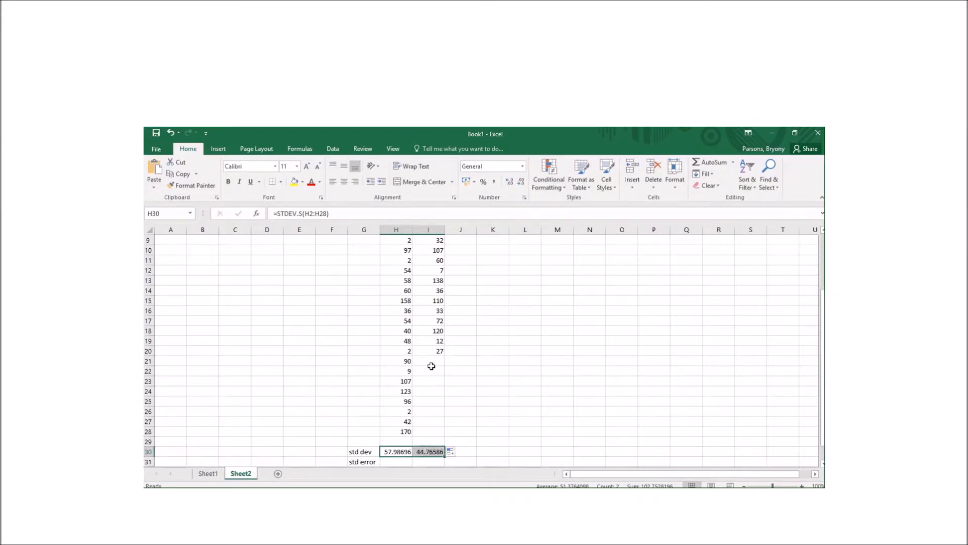
left_click(430, 450)
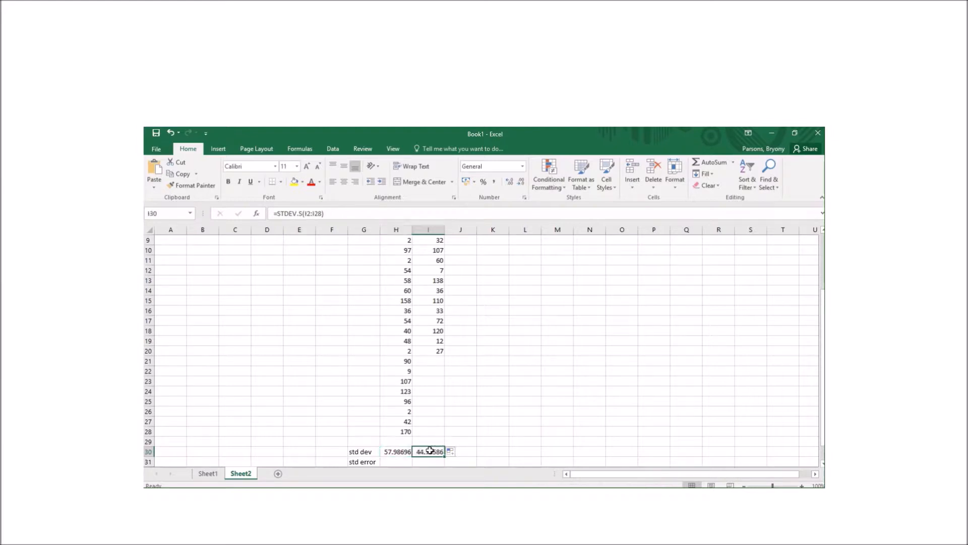
left_click(319, 213)
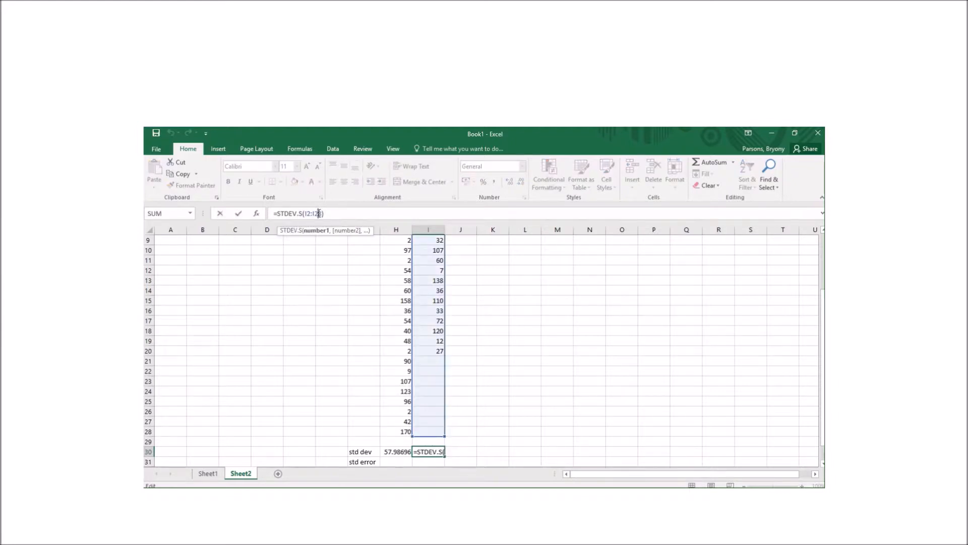
left_click(468, 347)
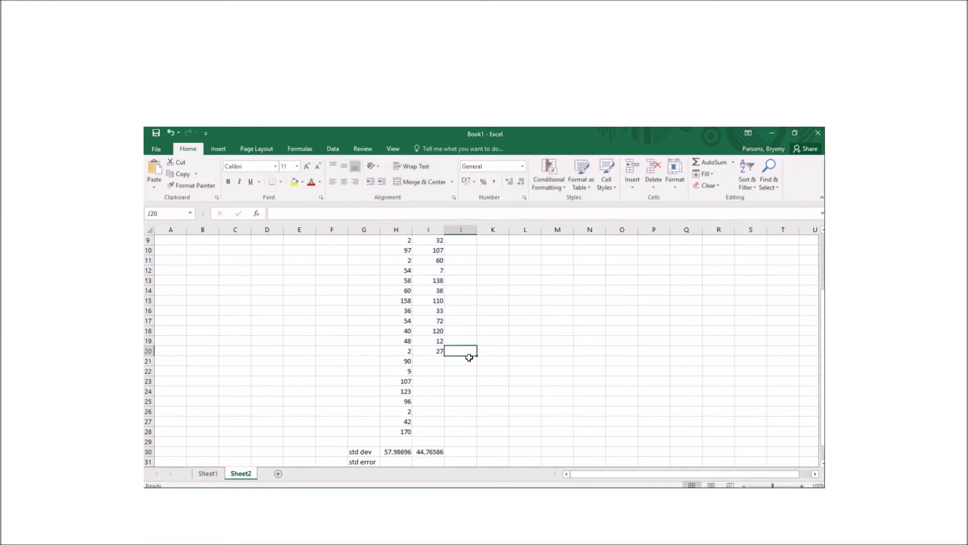
scroll(468, 353, "down", 2)
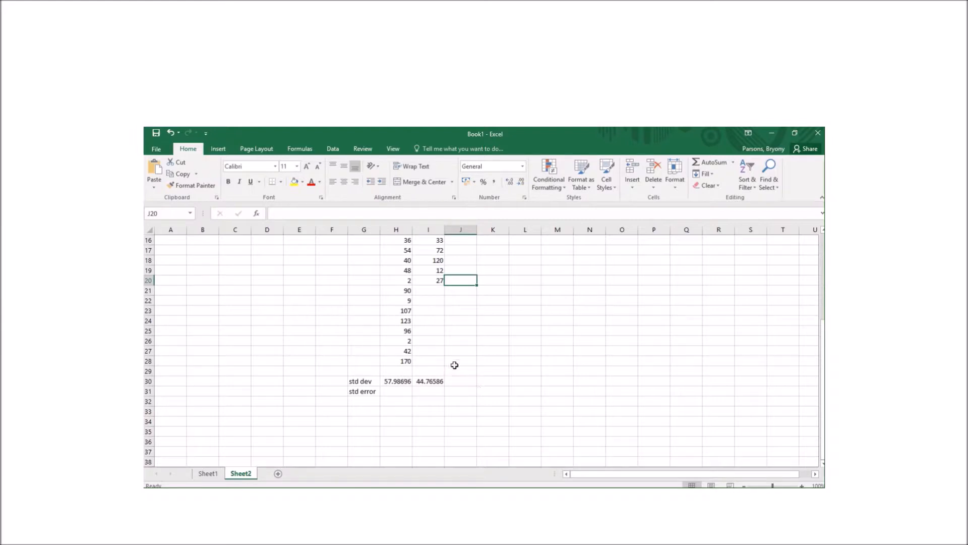
Enter =SQRT(27) in H33 and =SQRT(19) in I33 (5.196152 and 4.358899)
left_click(386, 411)
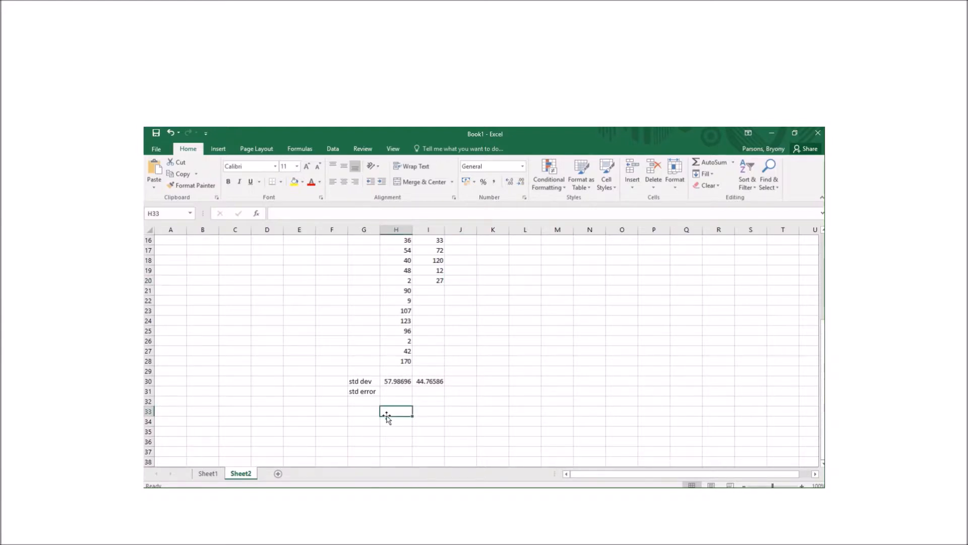
type("=sq")
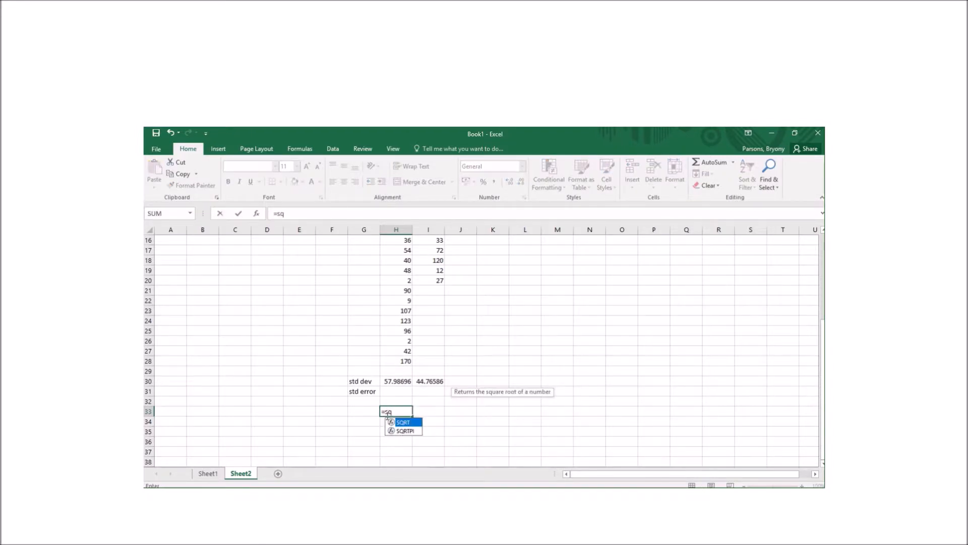
double_click(403, 422)
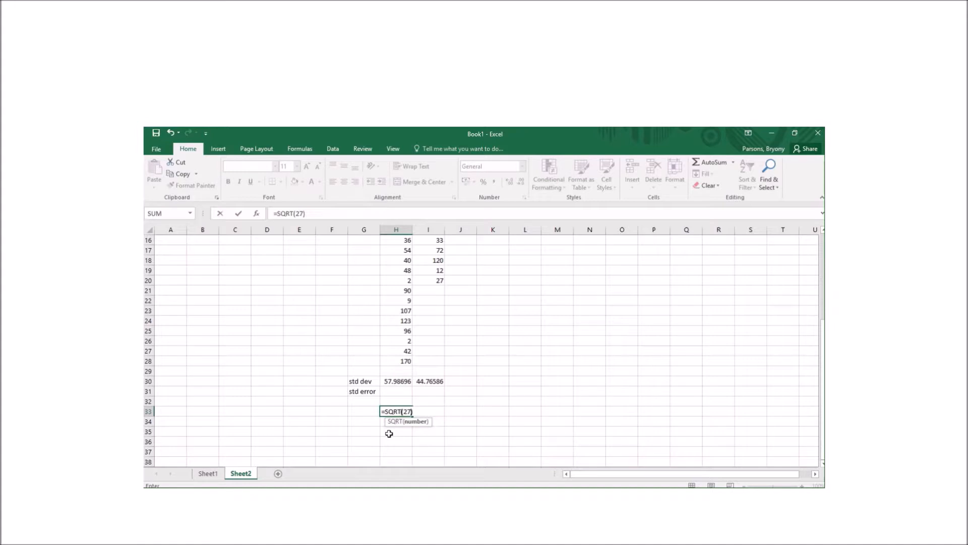
key("Return")
left_click(427, 414)
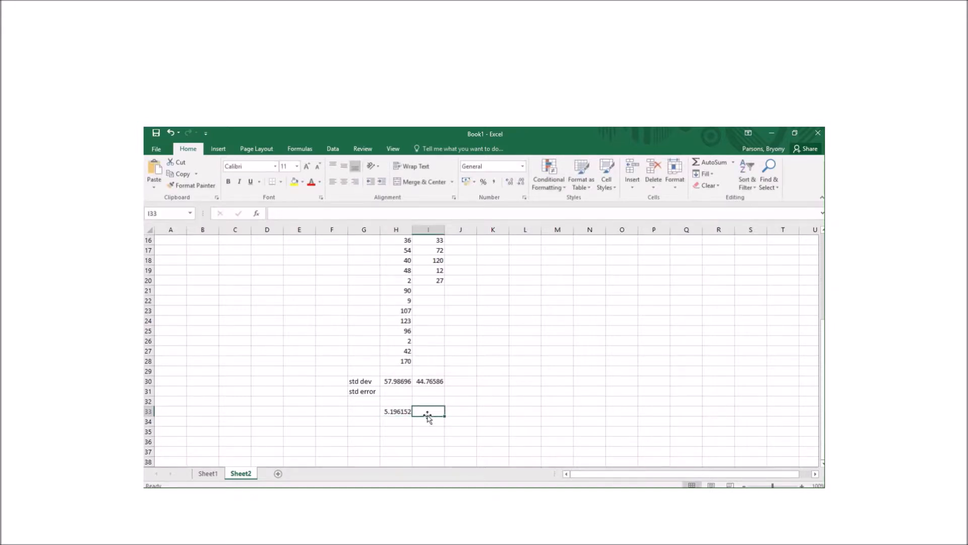
type("=sqrt")
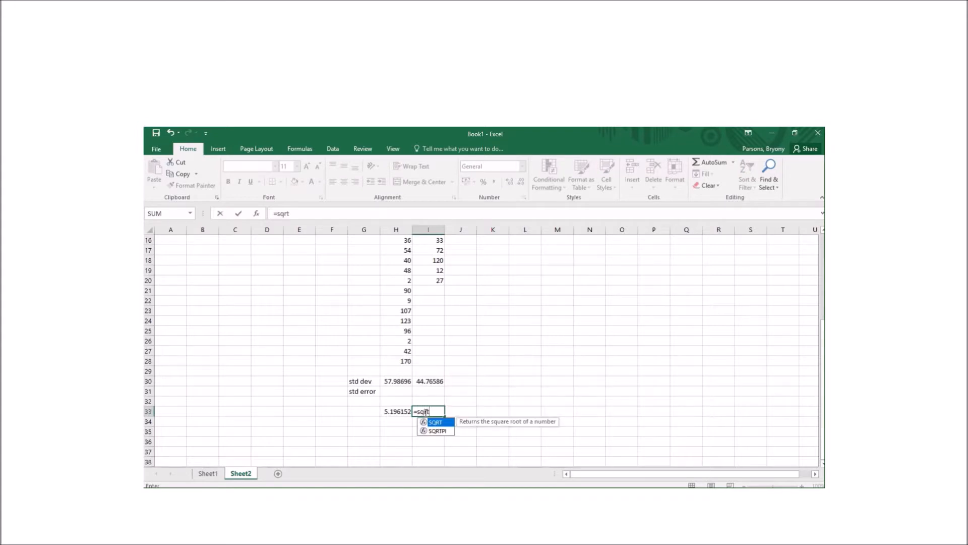
double_click(436, 422)
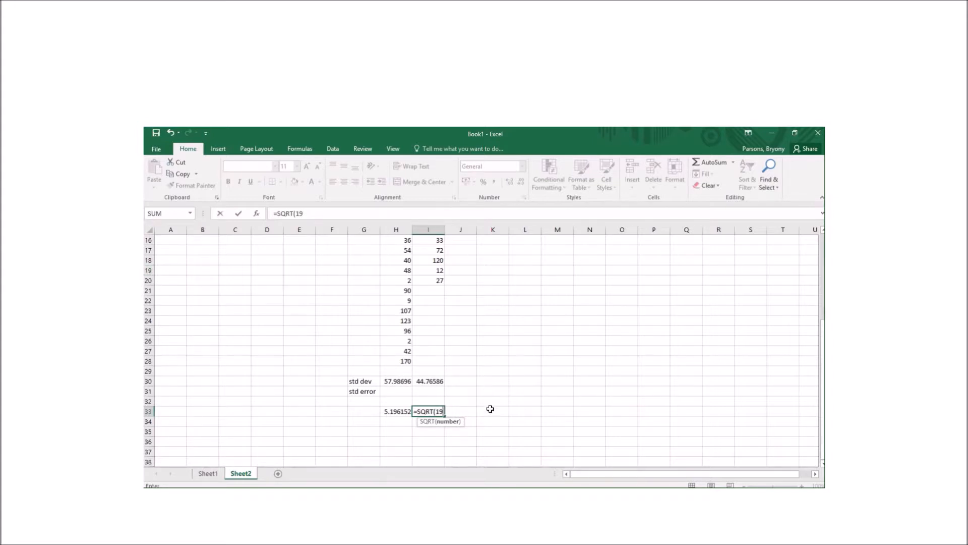
type(")")
key("Return")
Enter =H30/H33 in H31 and fill it to I31, giving 11.1596 and 10.26999
left_click(402, 392)
type("=")
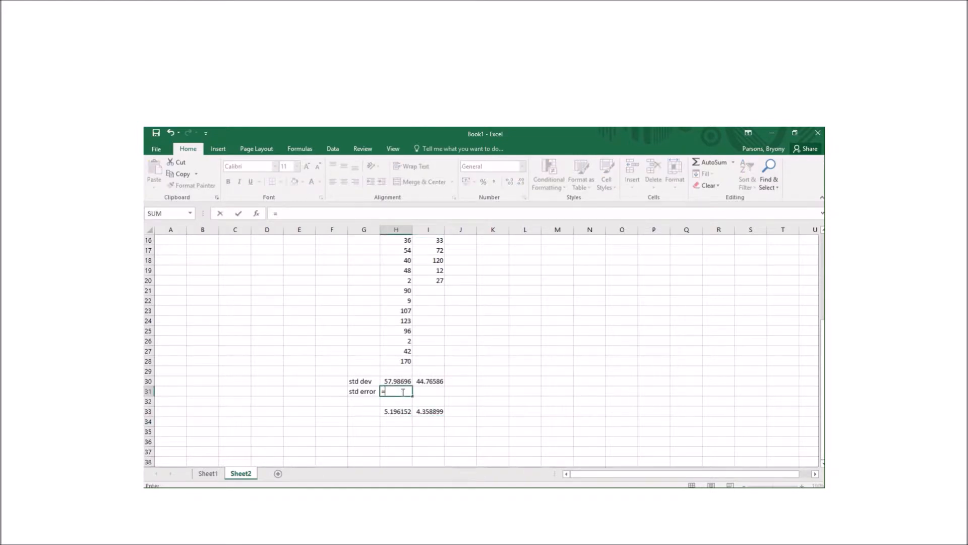
left_click(397, 382)
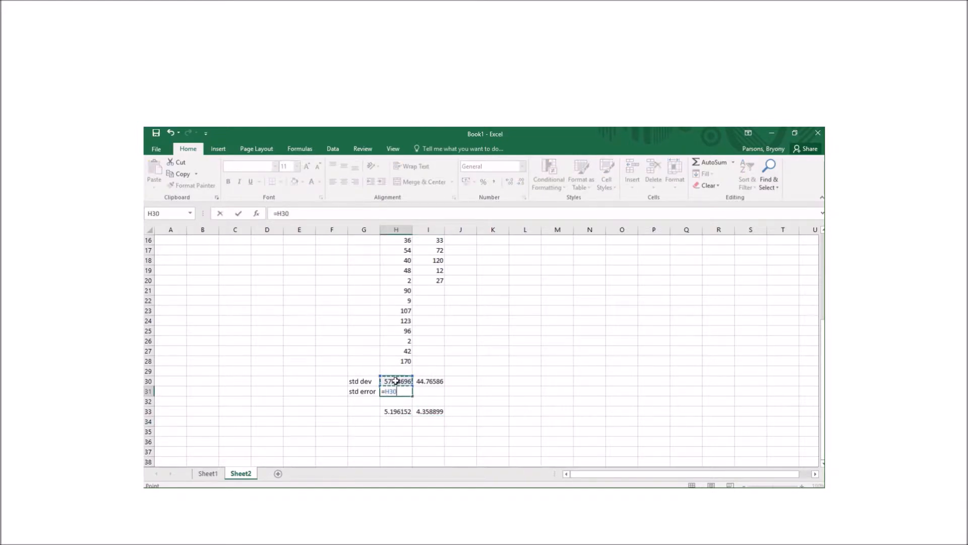
type("/")
left_click(395, 412)
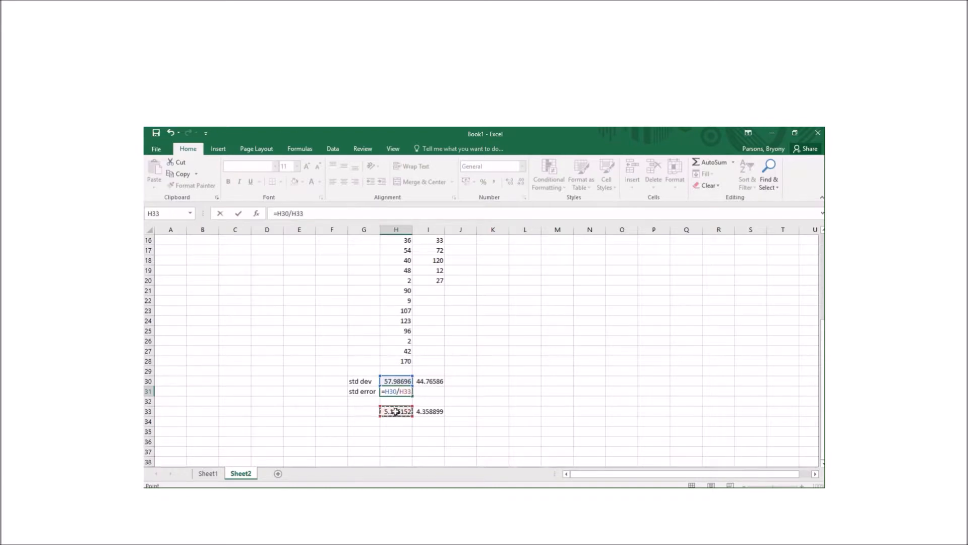
key("Return")
left_click(402, 388)
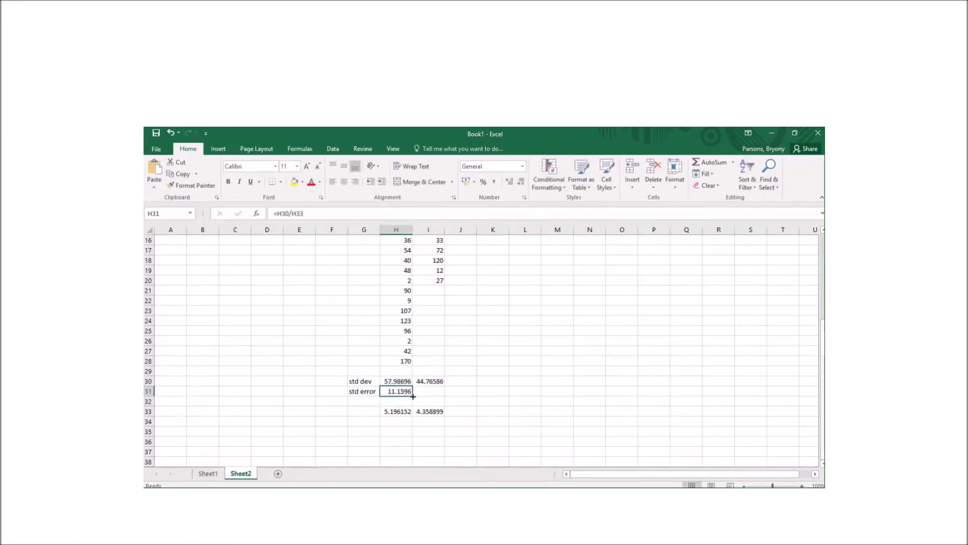
left_click_drag(414, 396, 444, 396)
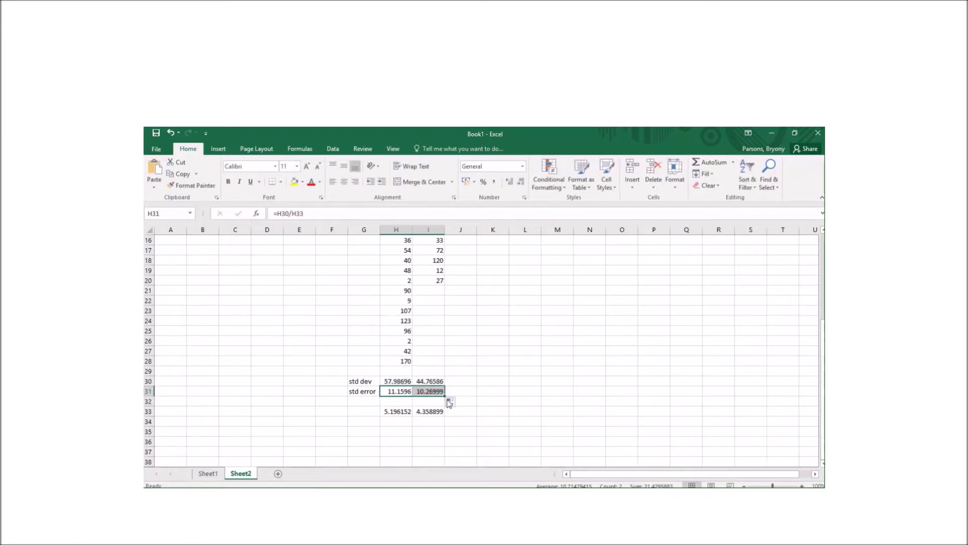
left_click(436, 391)
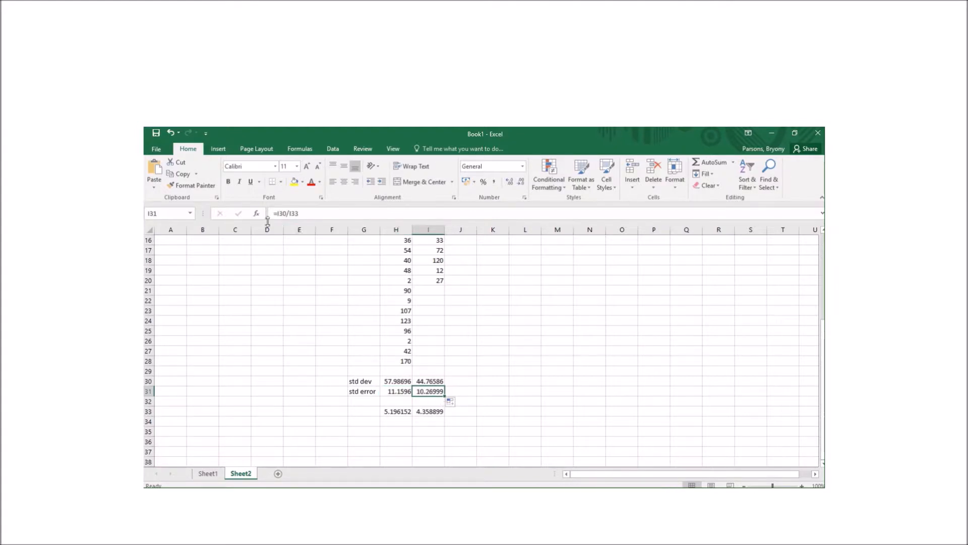
Return to Sheet1 and select the Average values in I29:J29
left_click(208, 475)
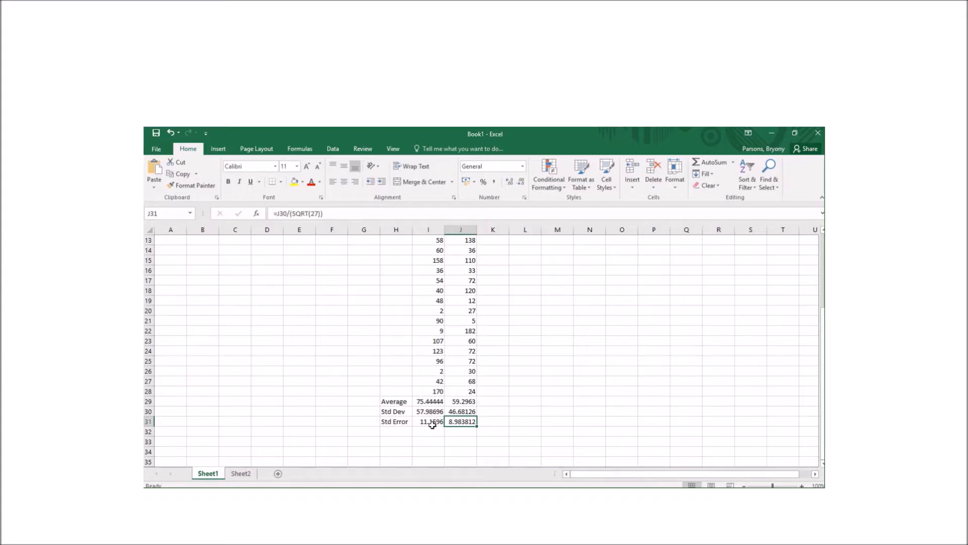
left_click(505, 425)
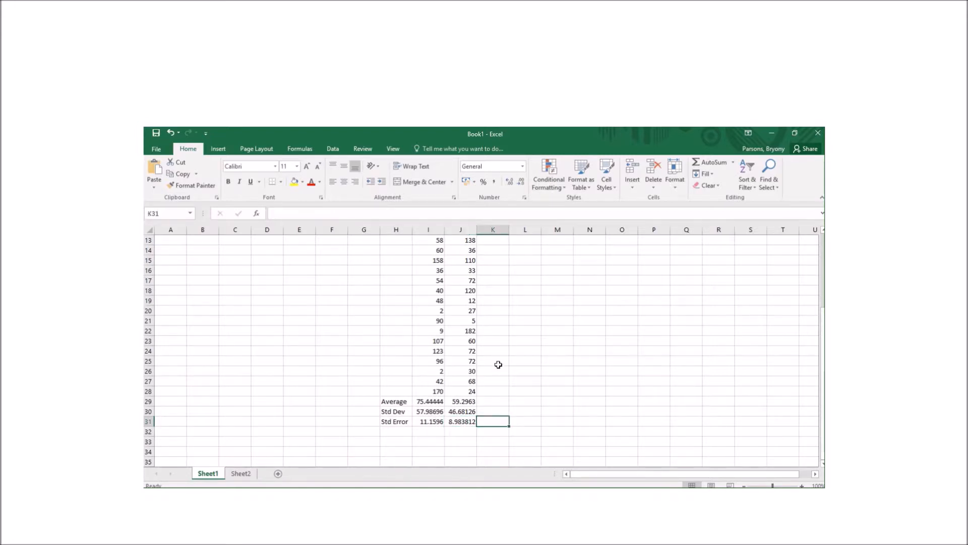
scroll(498, 364, "up", 4)
scroll(498, 364, "down", 5)
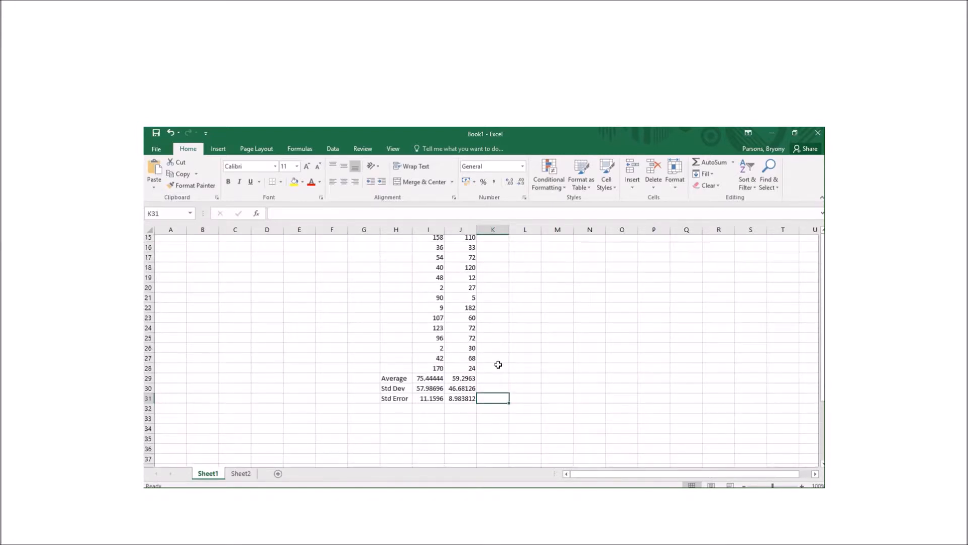
left_click(433, 382)
left_click_drag(434, 382, 472, 381)
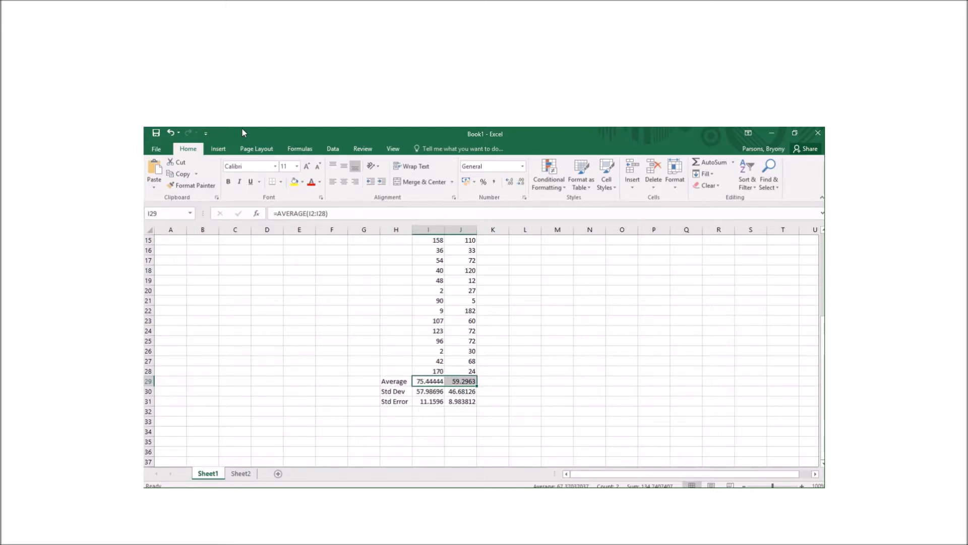
Insert a clustered column chart of the two averages and move it beside the data
left_click(218, 148)
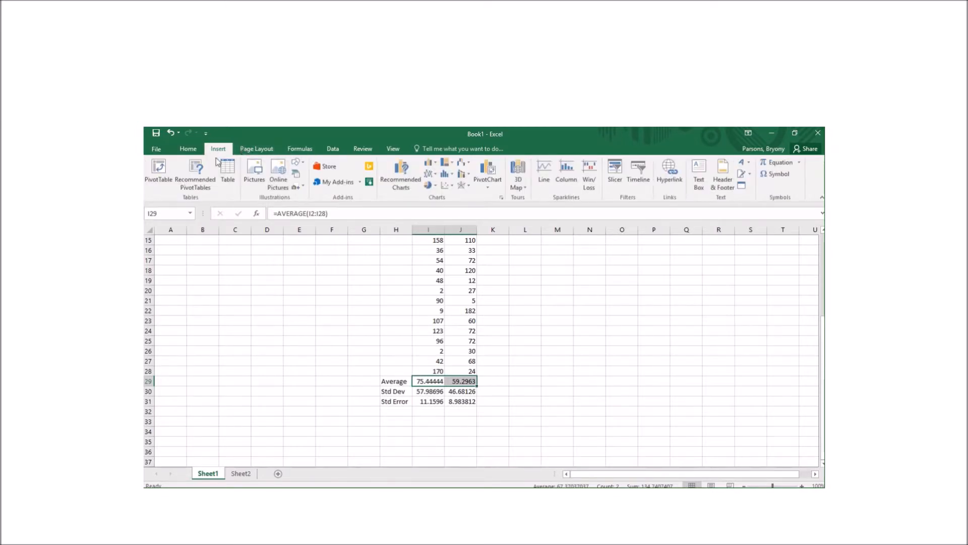
left_click(430, 164)
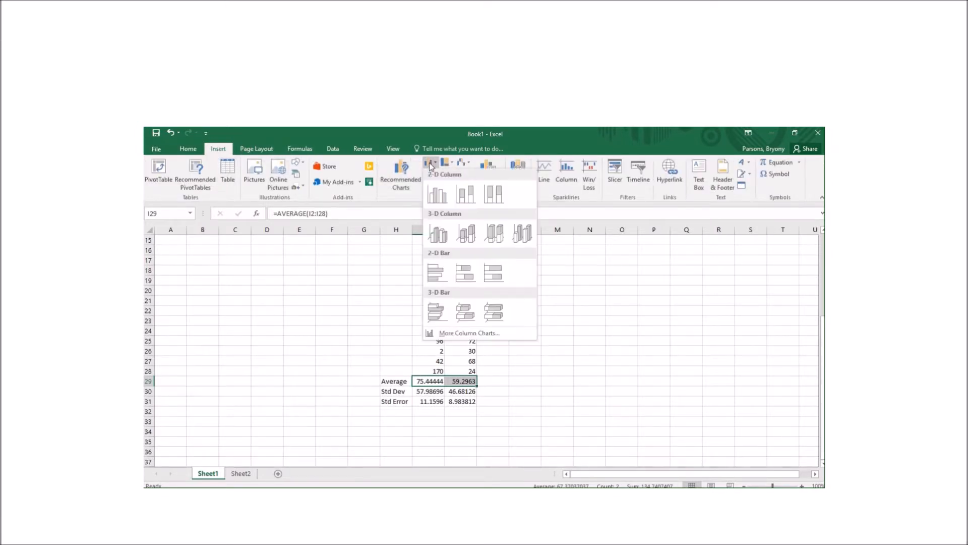
left_click(438, 194)
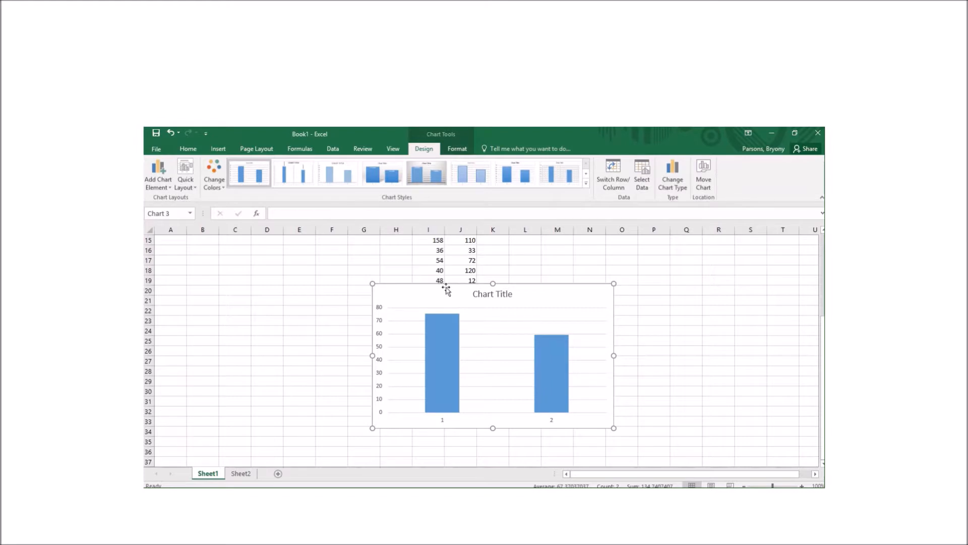
left_click_drag(423, 290, 577, 262)
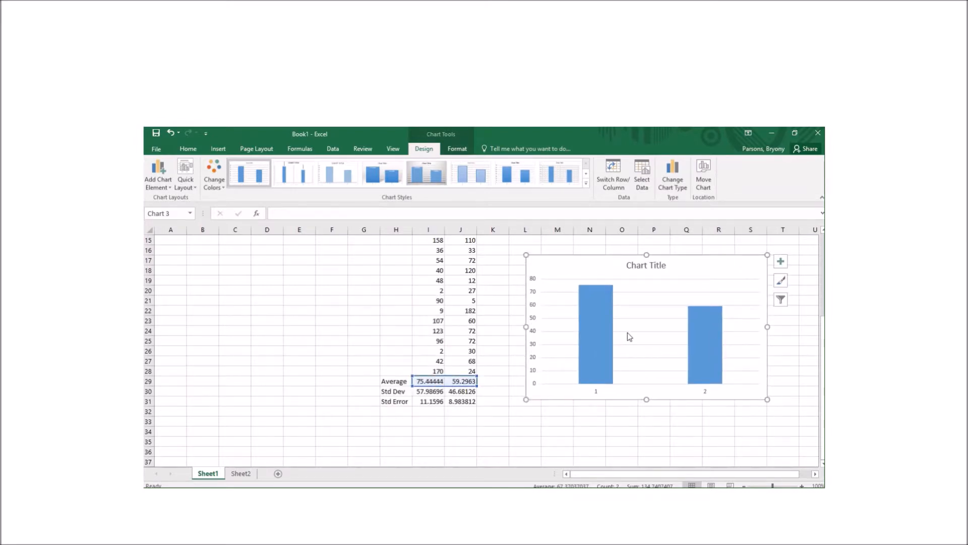
Turn on Error Bars for the chart's data series
left_click(595, 315)
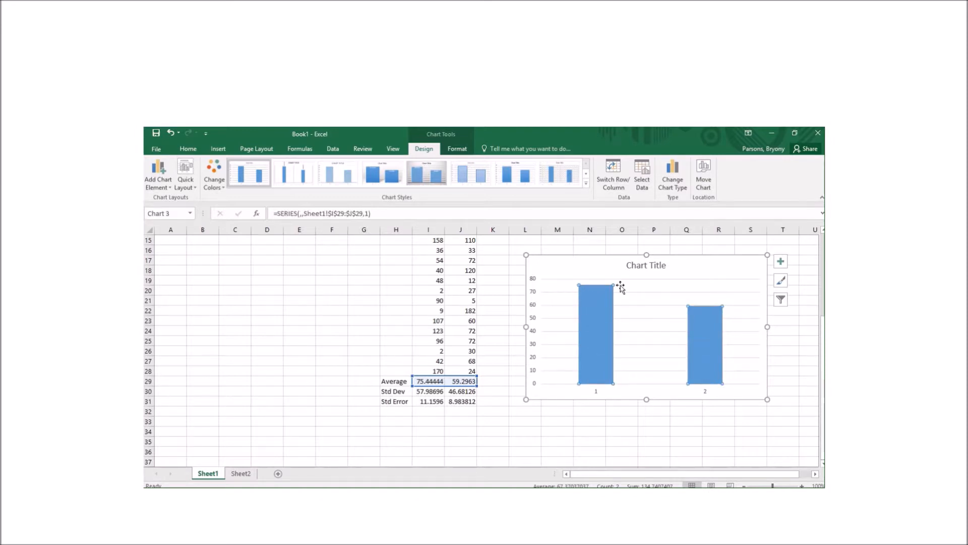
mouse_move(703, 335)
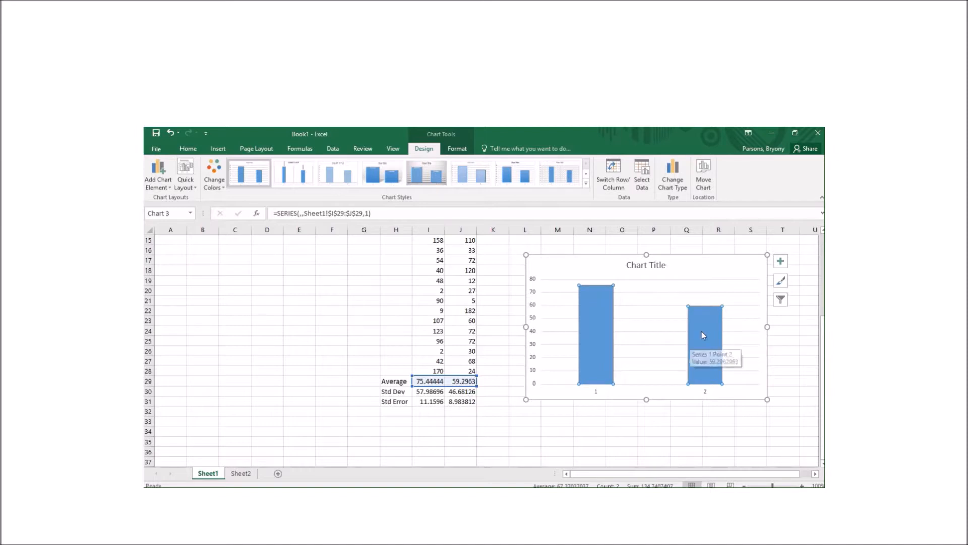
left_click(780, 261)
left_click(453, 320)
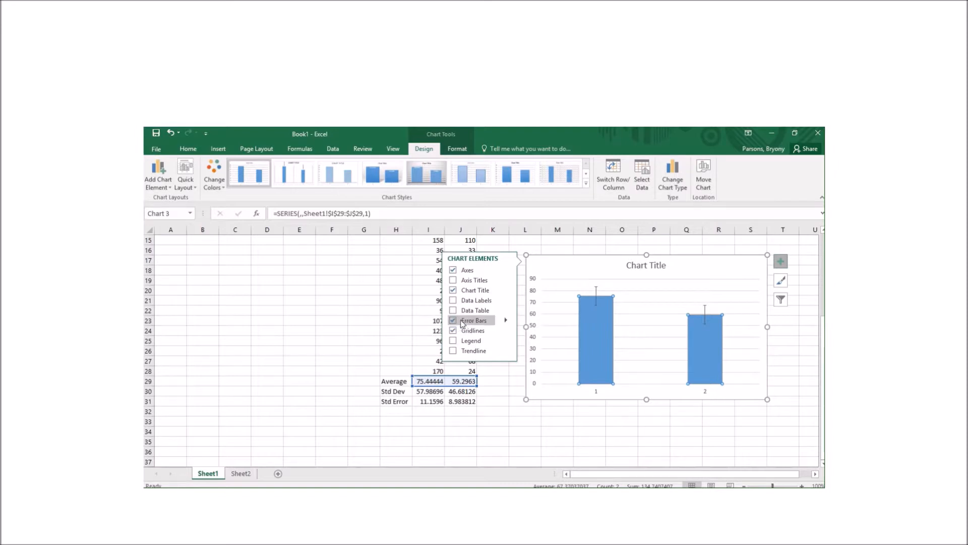
Open the Format Error Bars pane through Error Bars > More Options
left_click(507, 322)
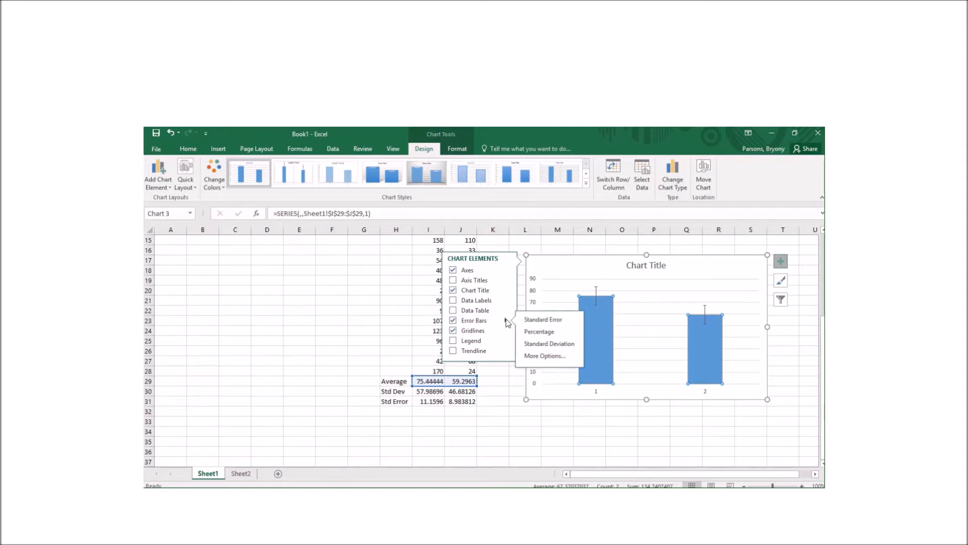
left_click(544, 355)
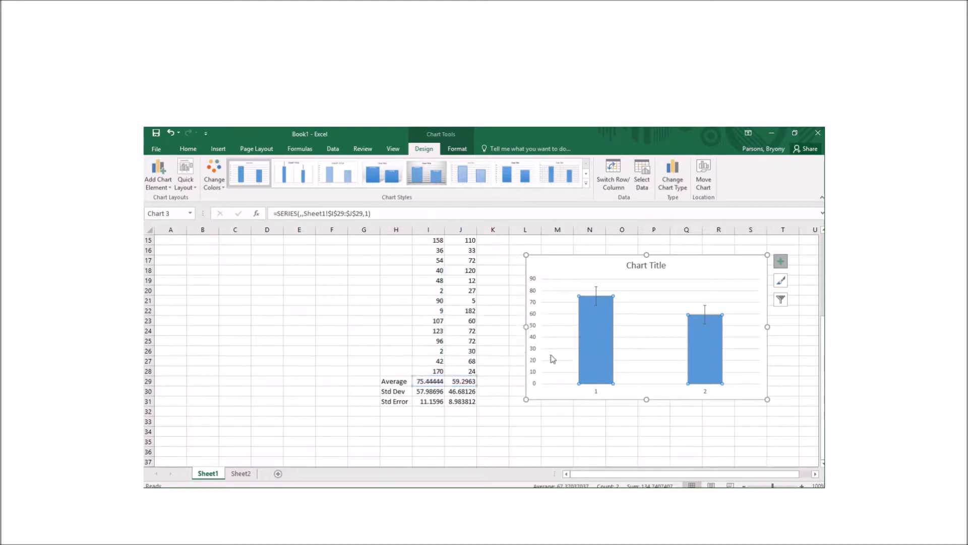
Switch the error bars to custom values and set the positive error values to I31:J31
scroll(772, 383, "down", 2)
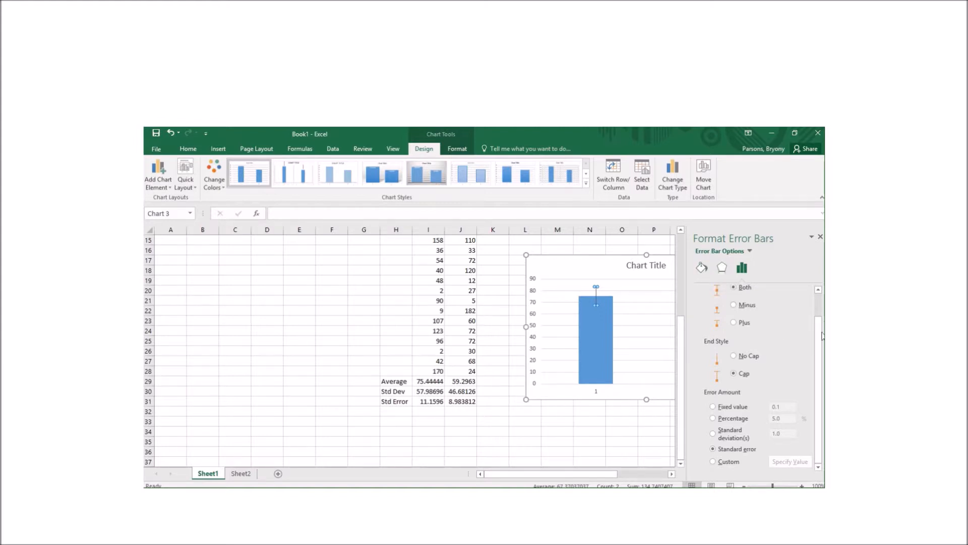
left_click(713, 461)
left_click(785, 463)
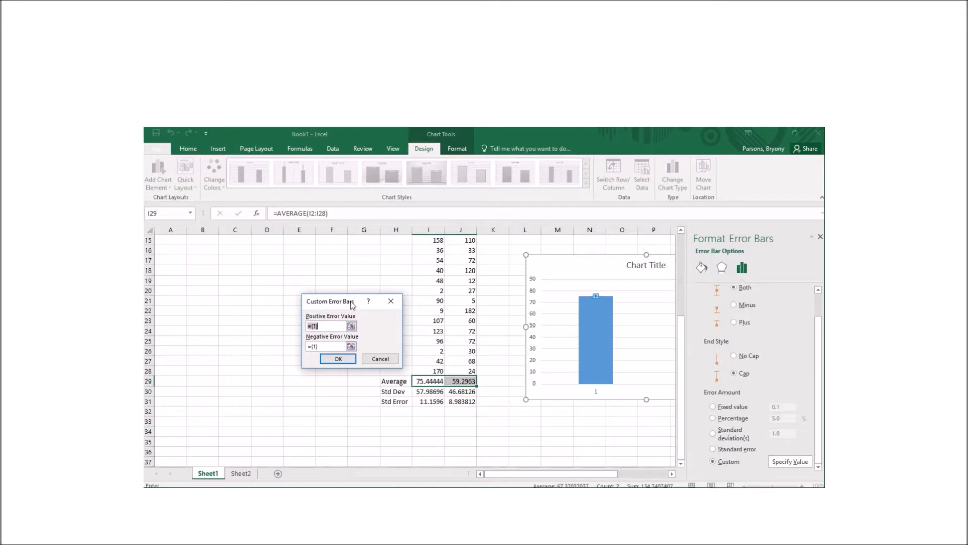
left_click_drag(352, 305, 318, 283)
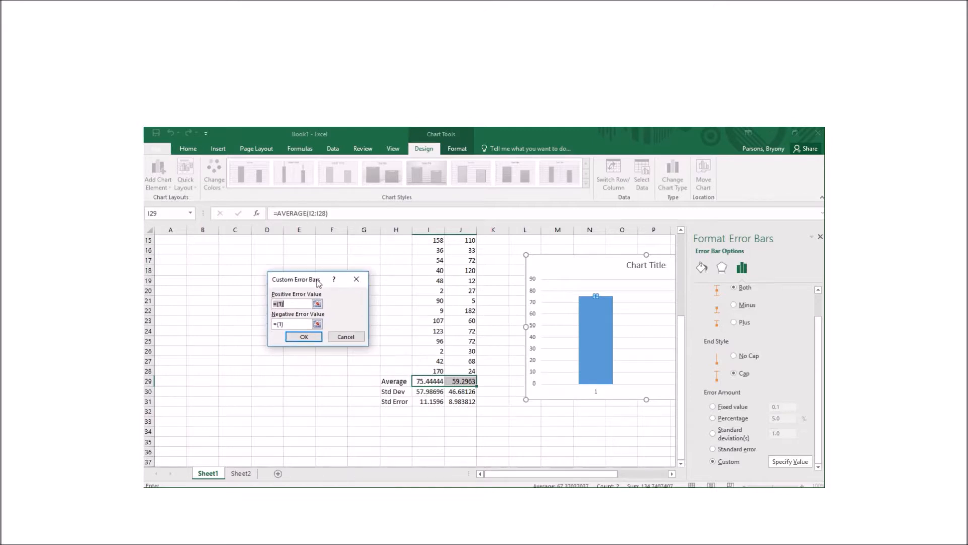
left_click(317, 304)
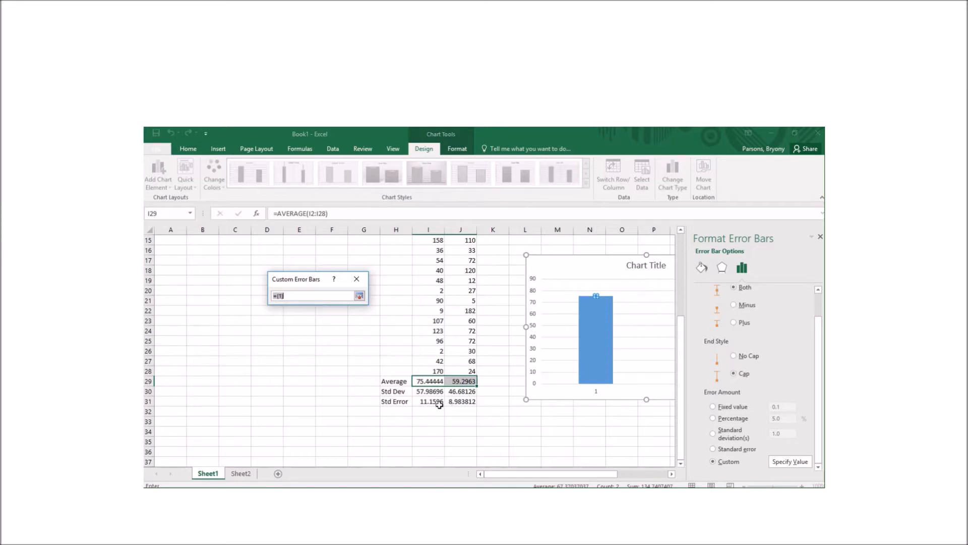
left_click_drag(427, 402, 460, 402)
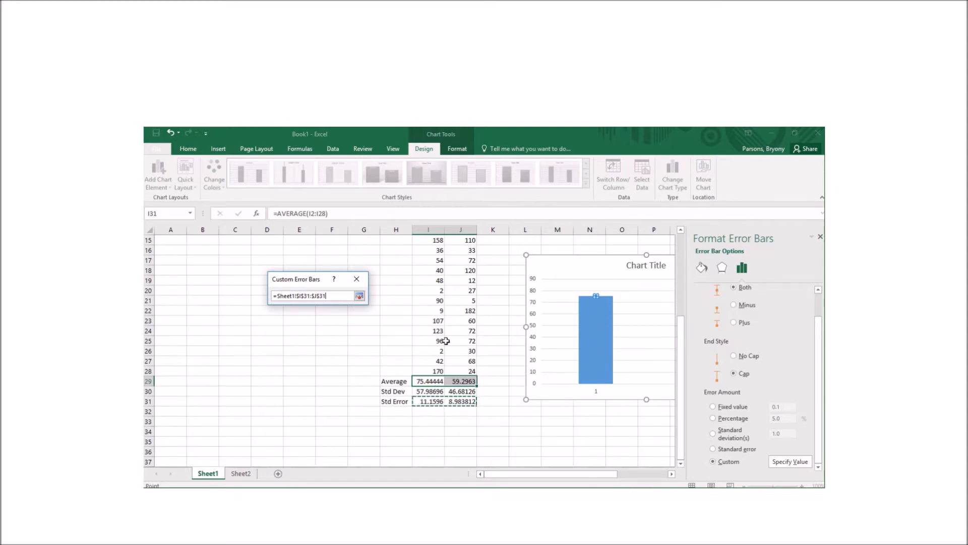
Set the negative error values to I31:J31, confirm, and close the error bar settings
left_click(359, 295)
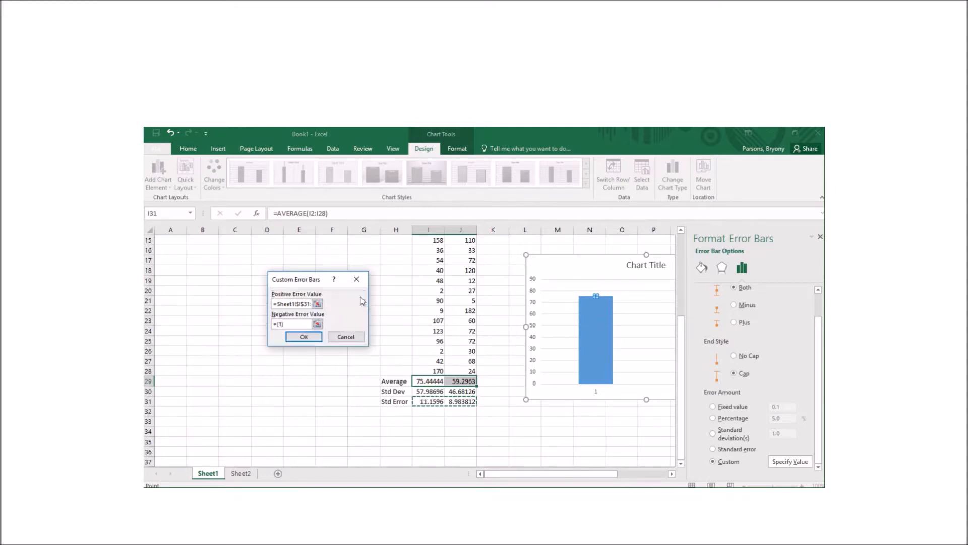
left_click(317, 324)
left_click(359, 296)
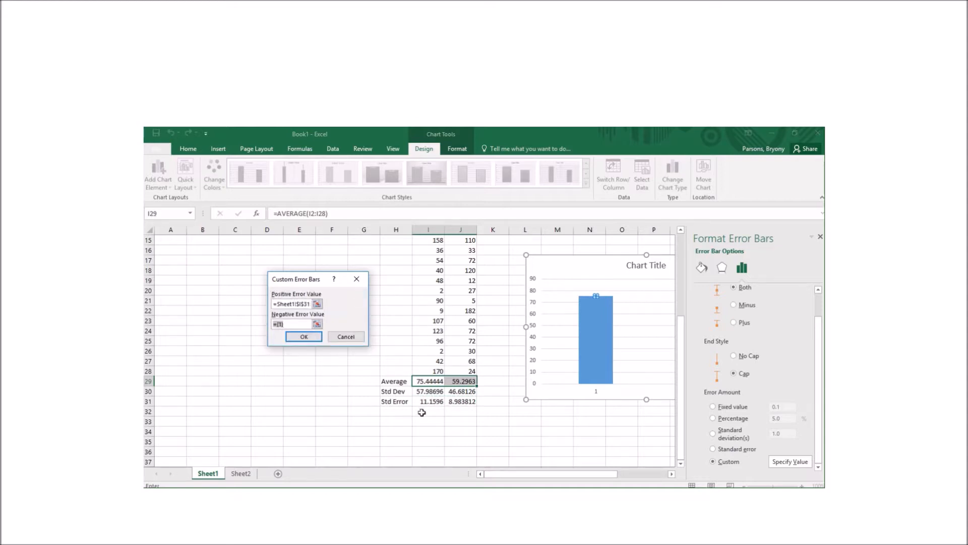
left_click_drag(422, 402, 466, 403)
left_click(304, 337)
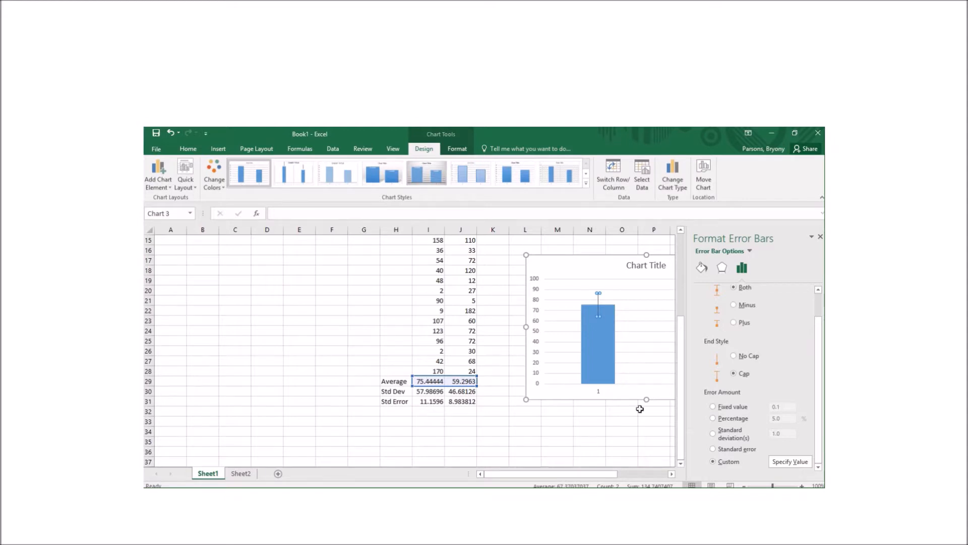
left_click(820, 237)
left_click(736, 372)
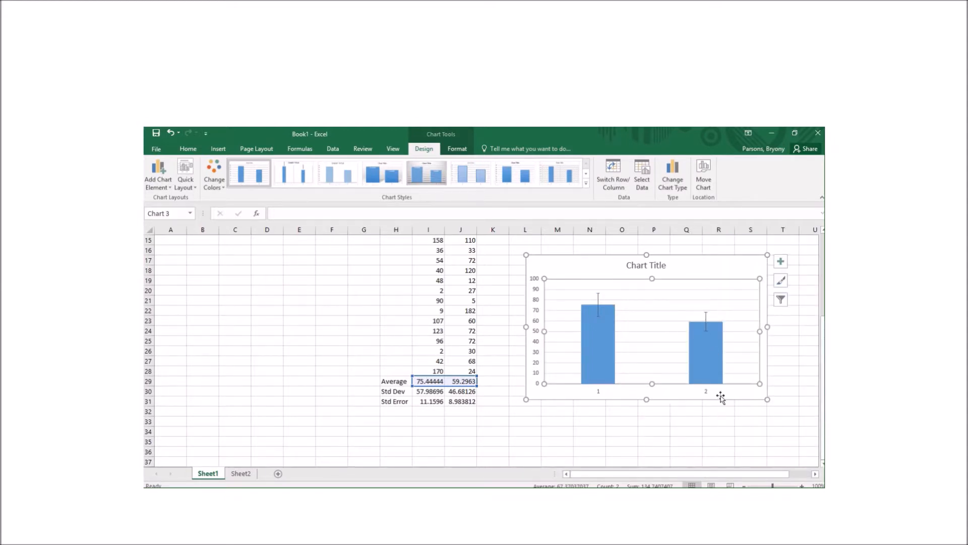
left_click(665, 392)
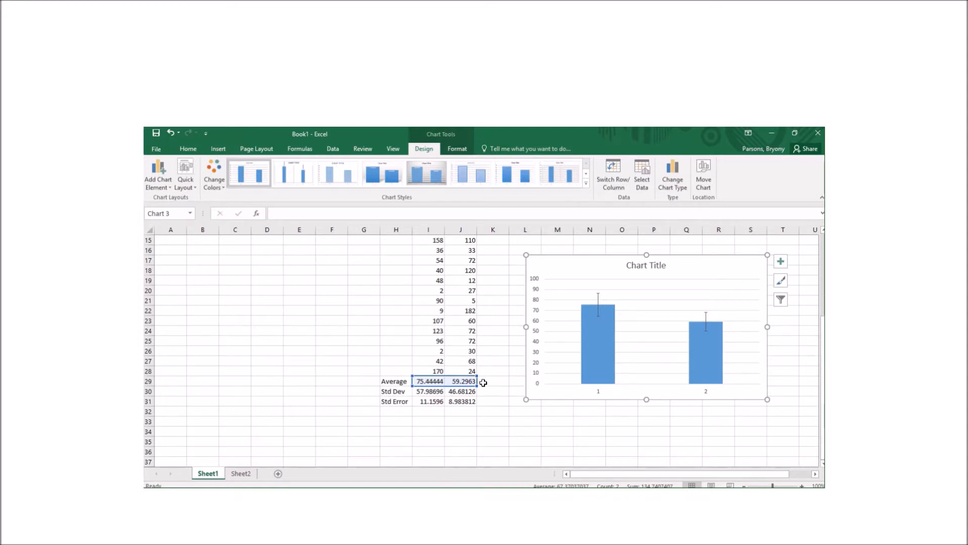
Use header cells I1:J1 as horizontal axis labels so the columns read Negative and Positive
right_click(648, 358)
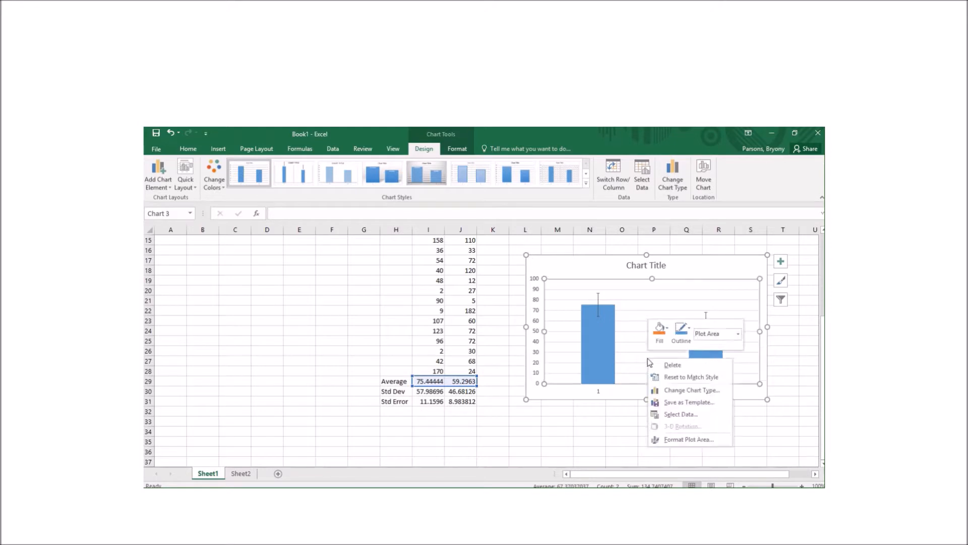
left_click(680, 415)
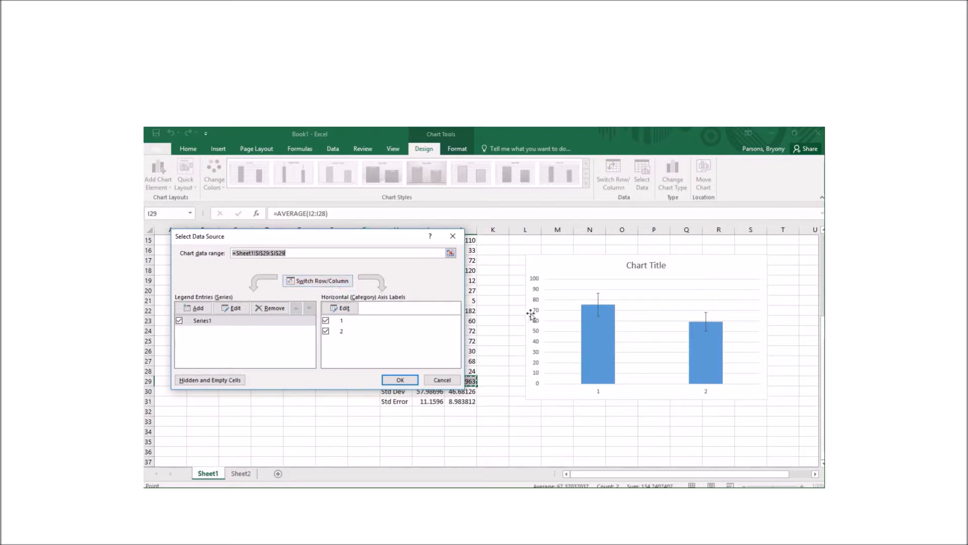
scroll(564, 300, "up", 5)
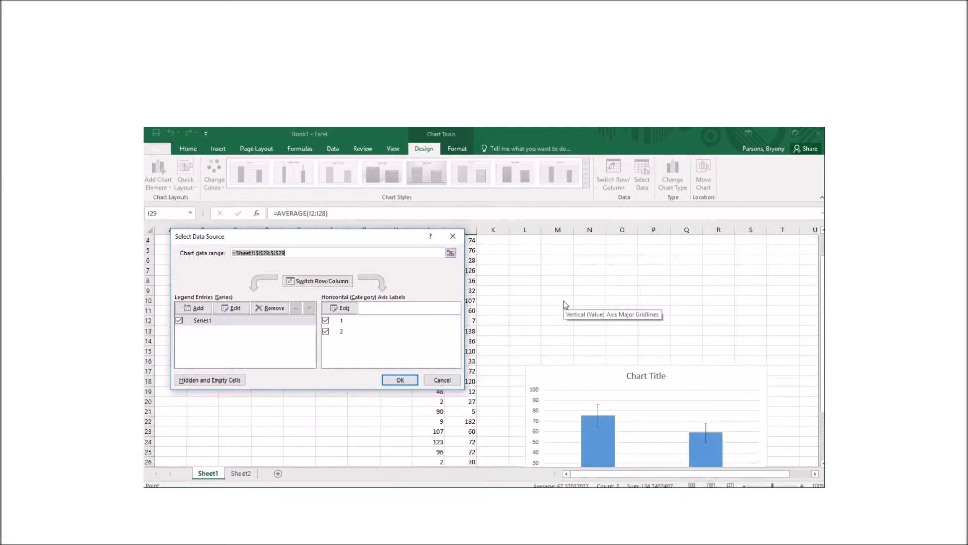
left_click(345, 309)
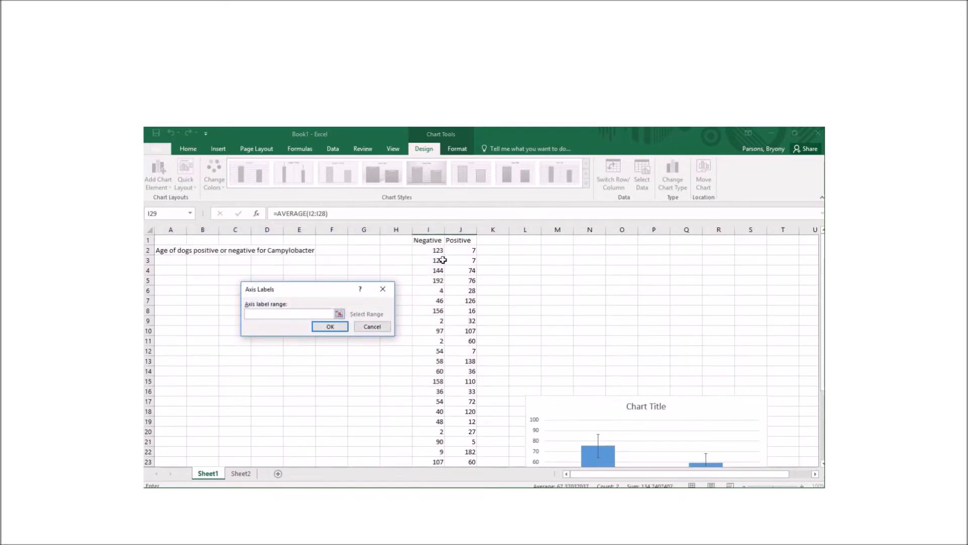
left_click_drag(426, 241, 460, 240)
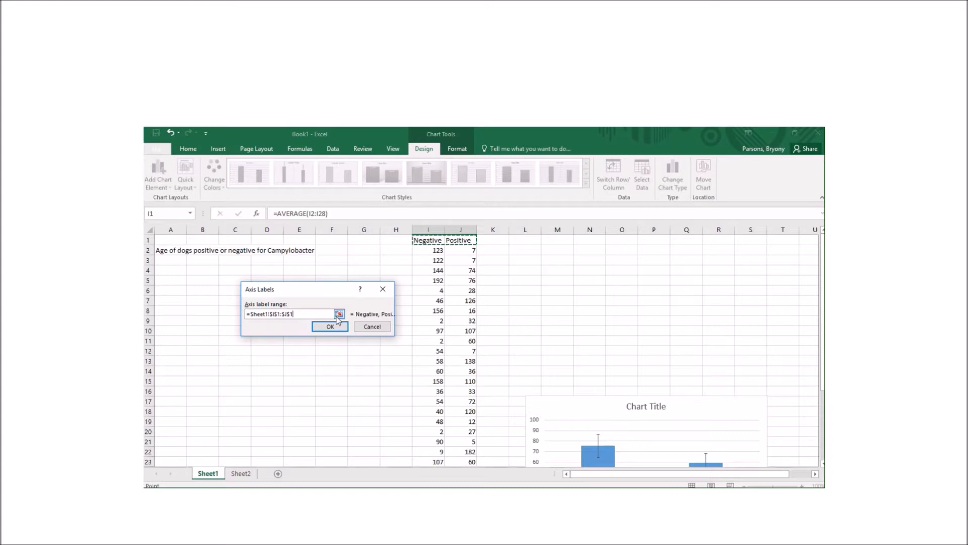
left_click(331, 327)
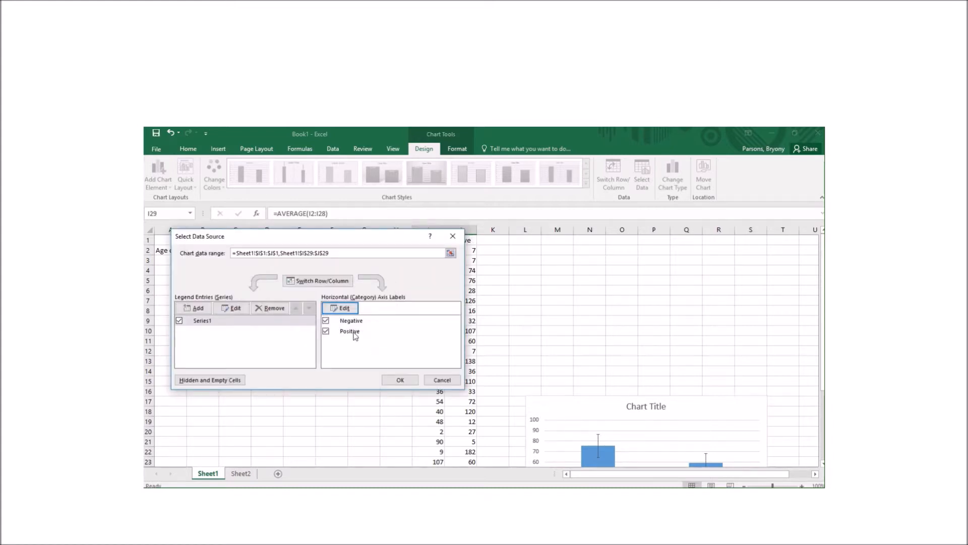
left_click(399, 379)
scroll(627, 333, "down", 1)
scroll(627, 332, "down", 3)
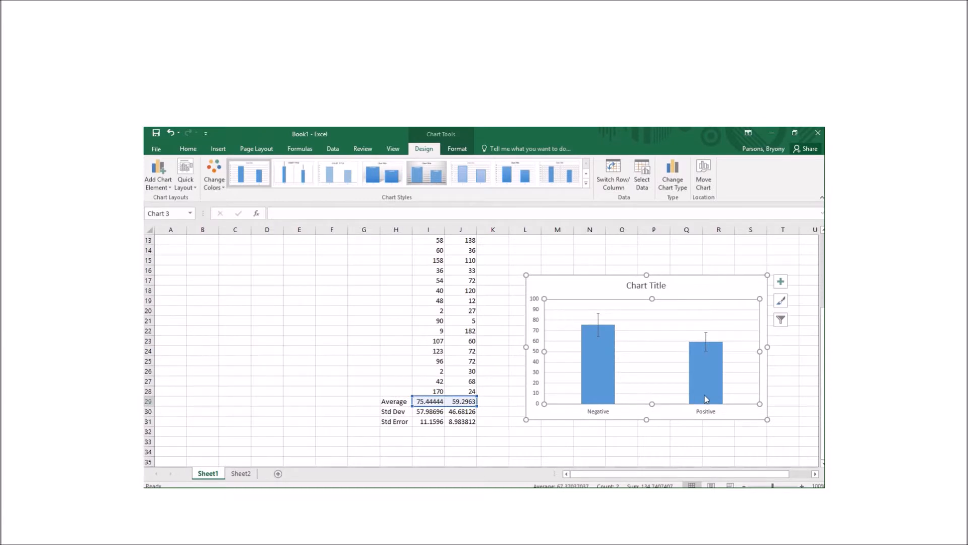
Replace the chart title placeholder with 'Campylobacter'
left_click(660, 284)
left_click(663, 286)
key("BackSpace")
key("BackSpace")
key("BackSpace")
key("BackSpace")
key("BackSpace")
key("BackSpace")
key("BackSpace")
key("BackSpace")
key("BackSpace")
key("BackSpace")
key("BackSpace")
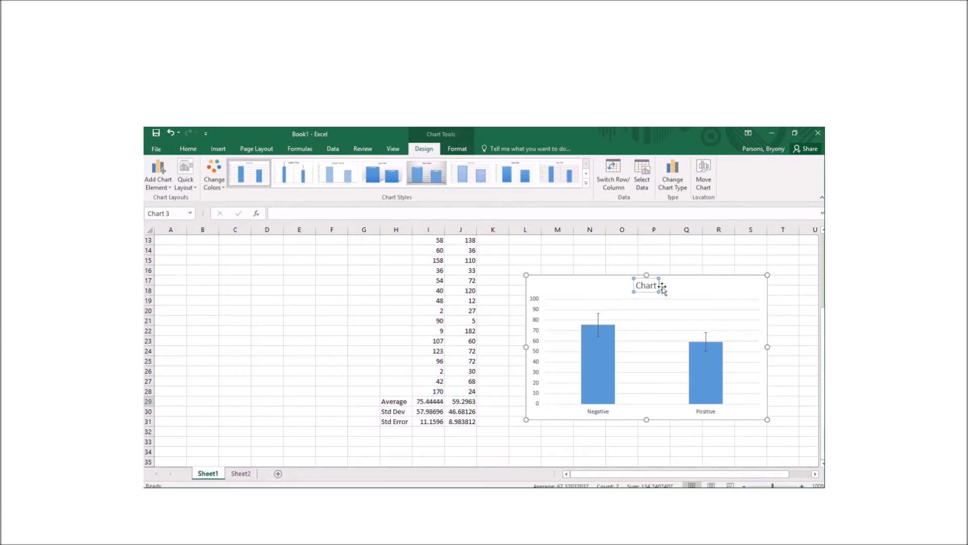
type("Campylobacter")
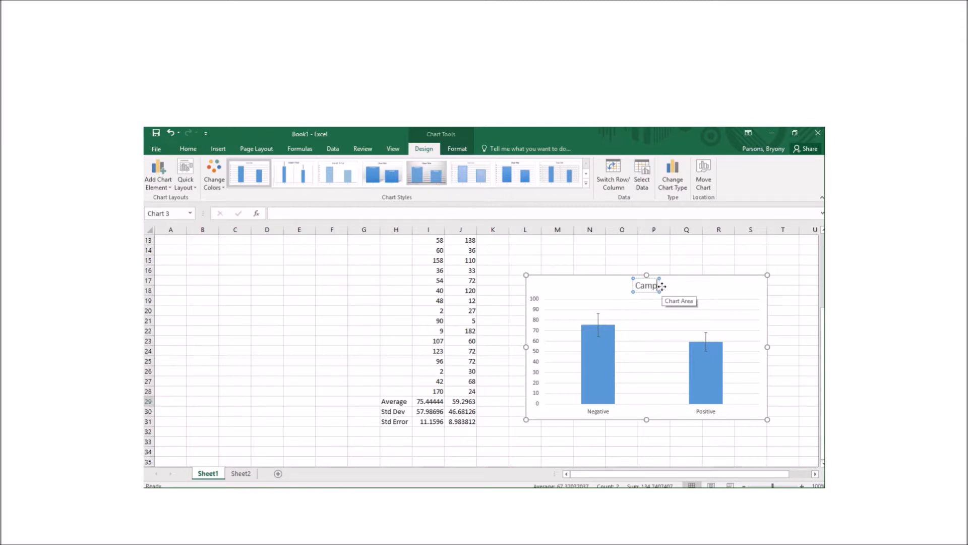
left_click(755, 282)
mouse_move(593, 345)
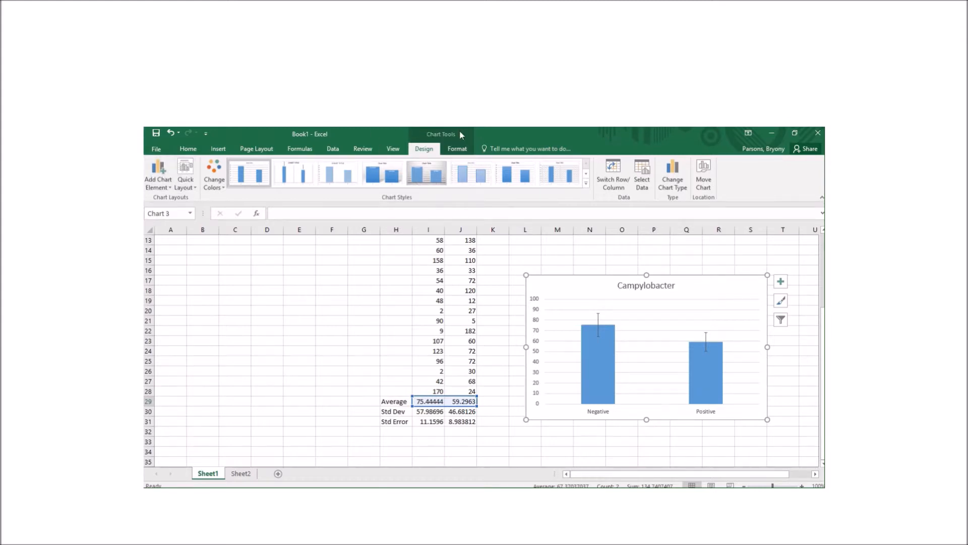
Add a primary vertical axis title reading 'Age (months)'
left_click(161, 181)
mouse_move(177, 215)
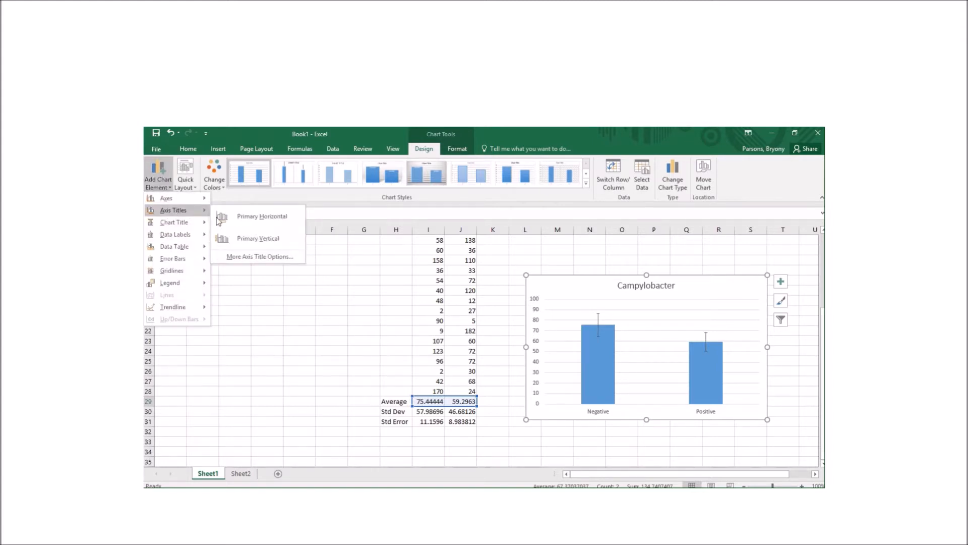
left_click(255, 238)
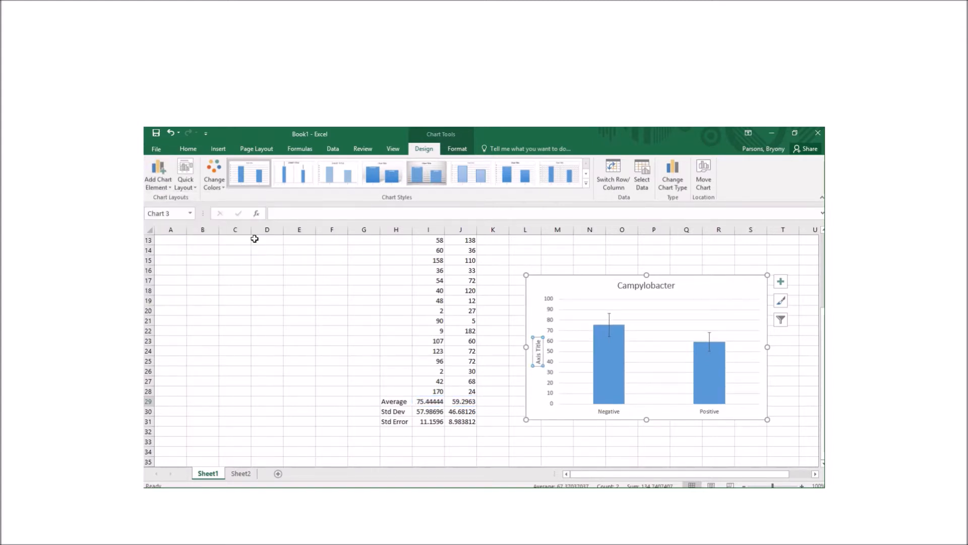
left_click(540, 361)
key("Delete")
key("Delete")
key("Delete")
key("Delete")
key("Delete")
key("Delete")
key("Delete")
key("Delete")
key("Delete")
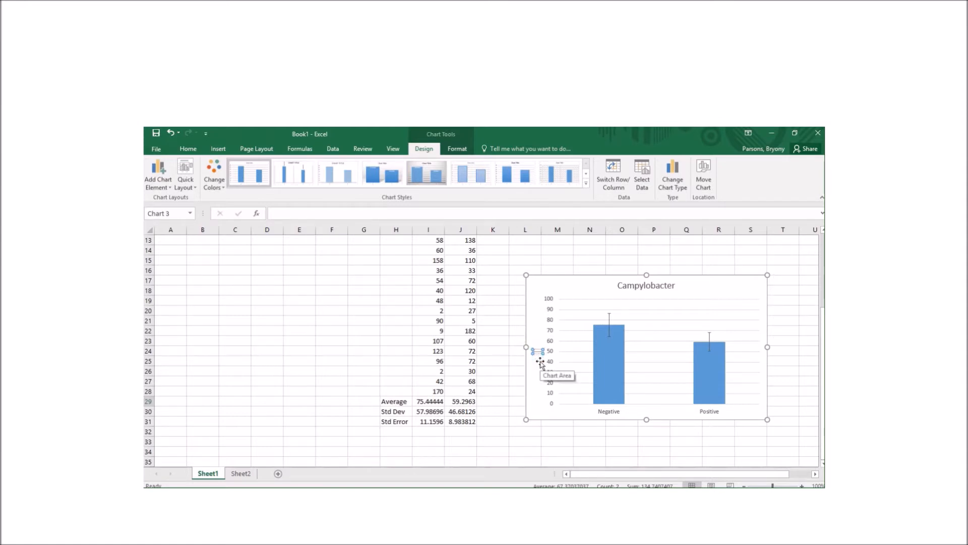
type("Age (months)")
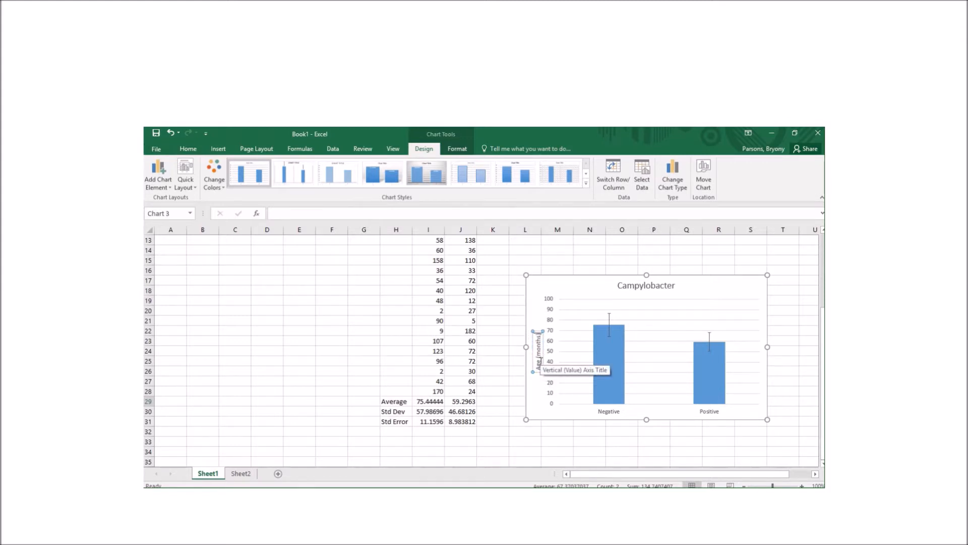
left_click(530, 321)
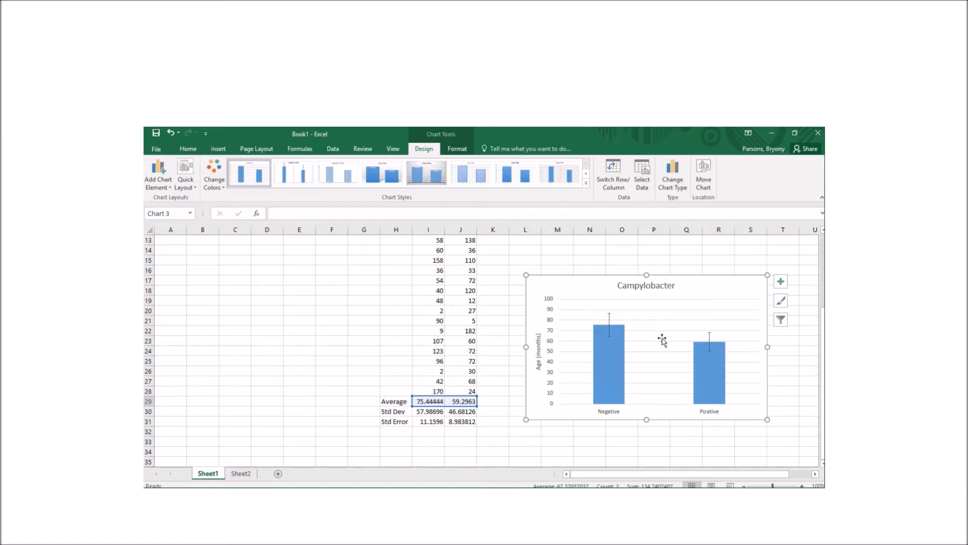
left_click(500, 500)
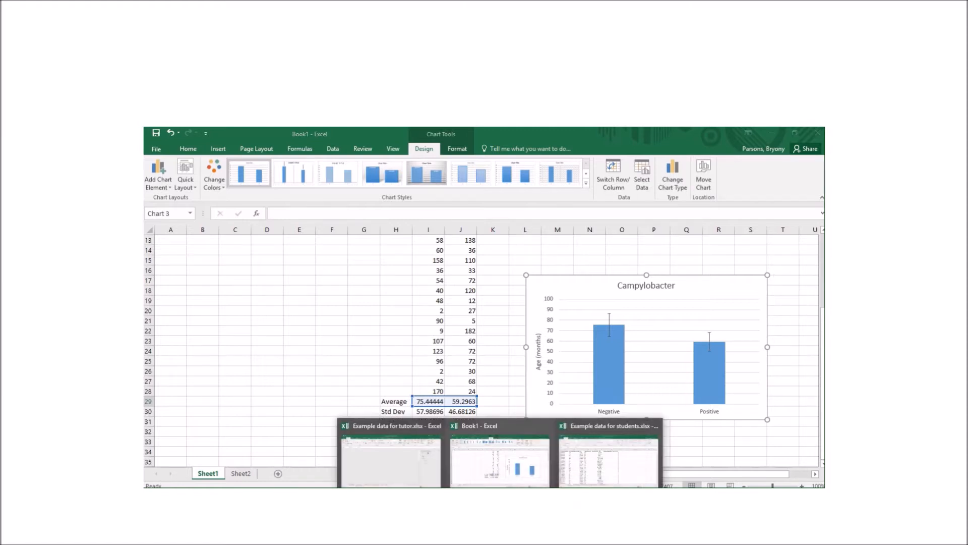
left_click(391, 459)
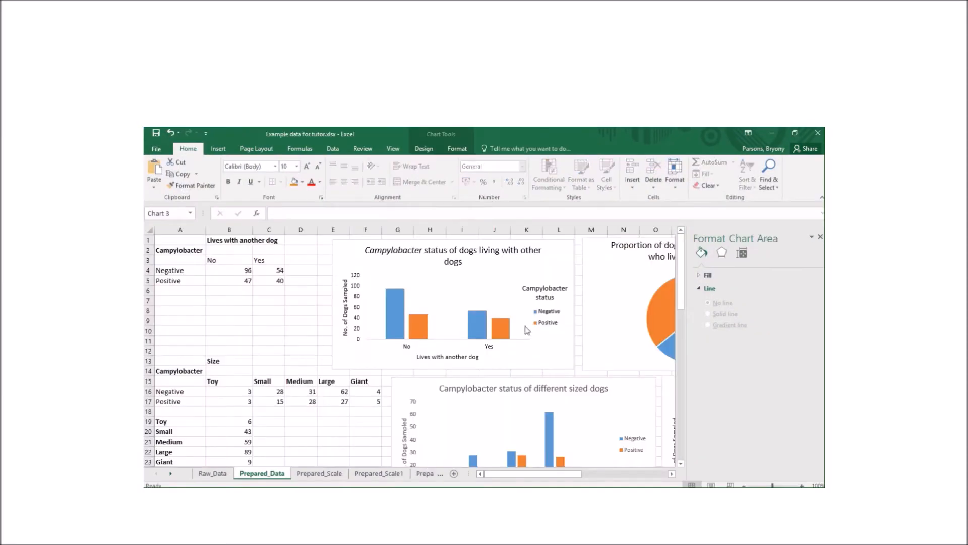
left_click(821, 237)
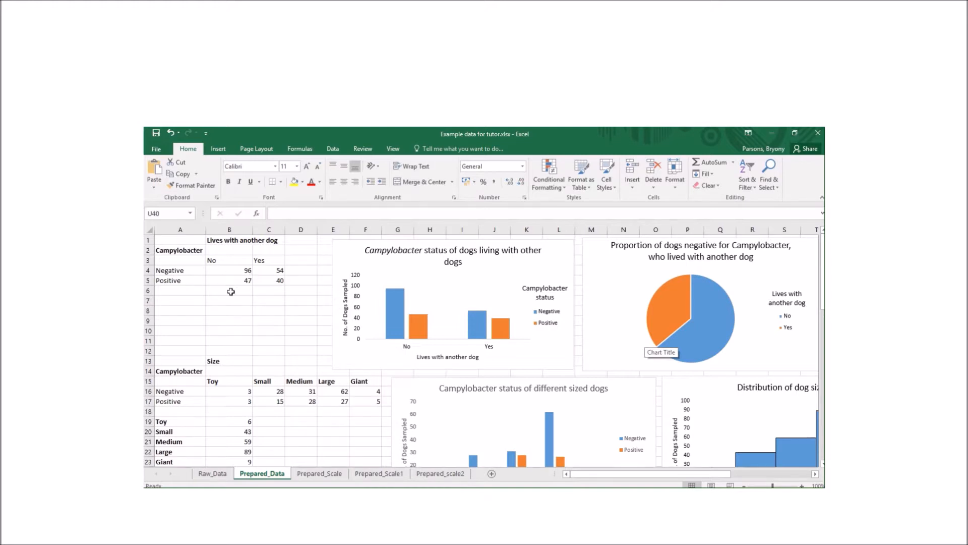
scroll(234, 351, "down", 9)
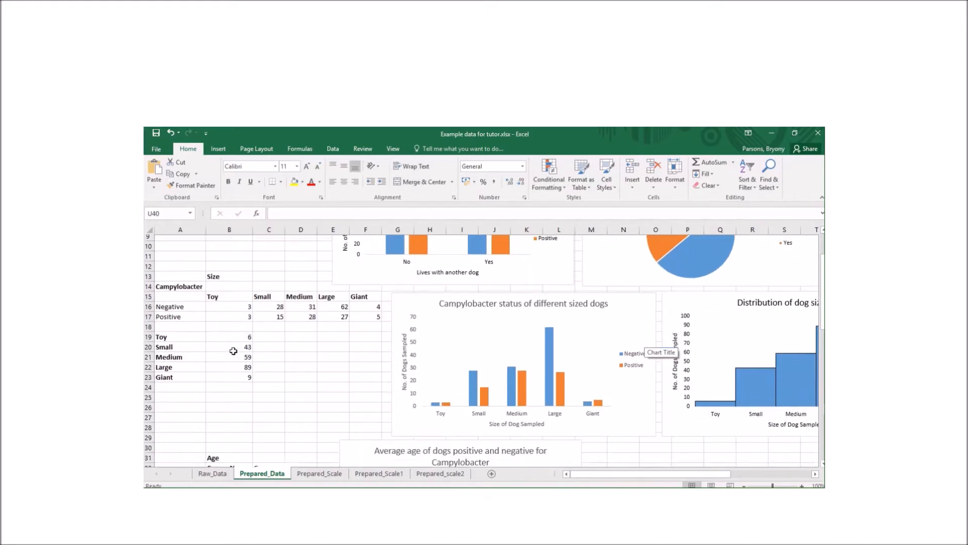
scroll(233, 351, "down", 4)
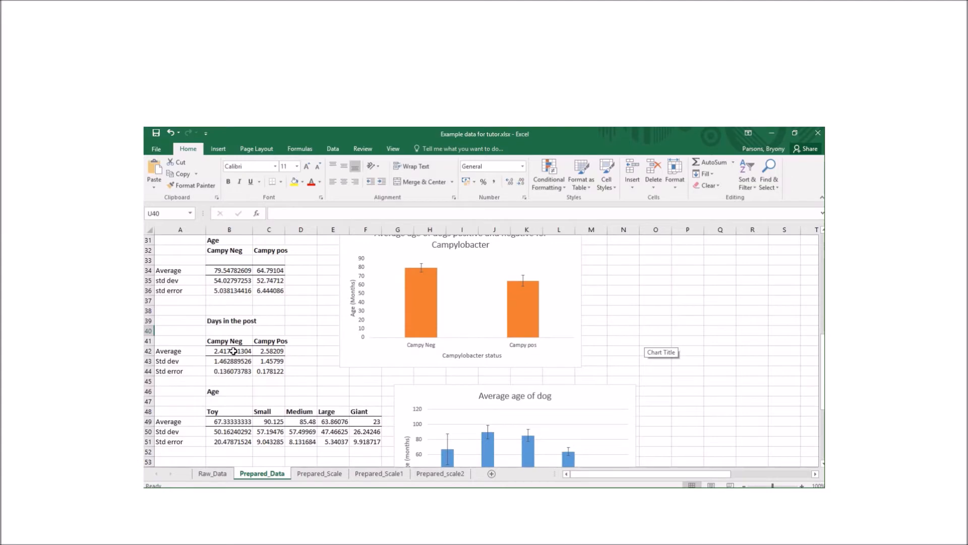
scroll(234, 351, "up", 13)
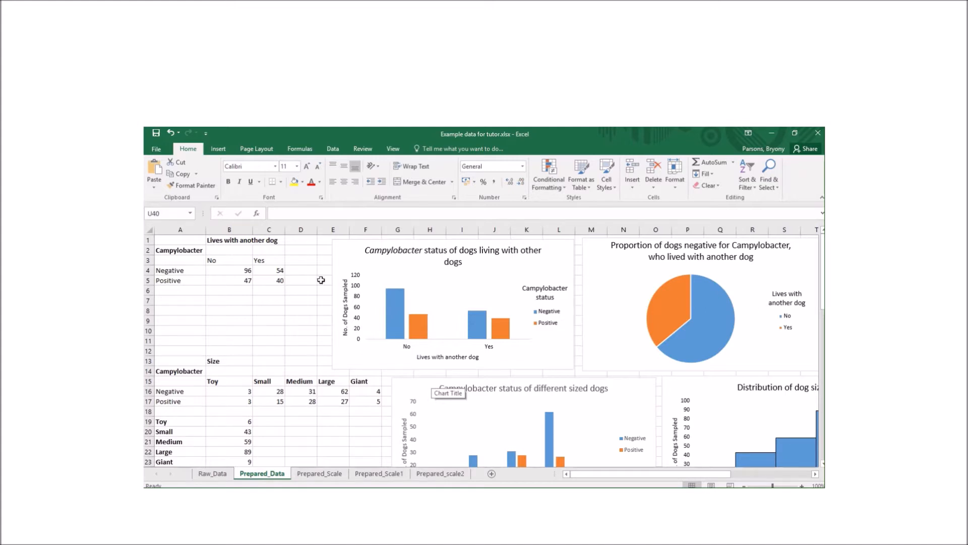
left_click_drag(193, 261, 277, 280)
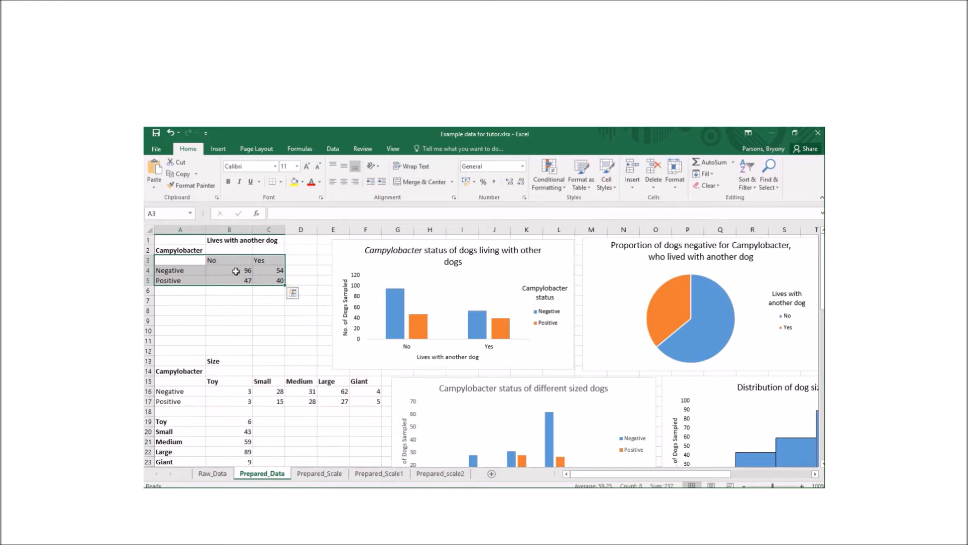
left_click(218, 149)
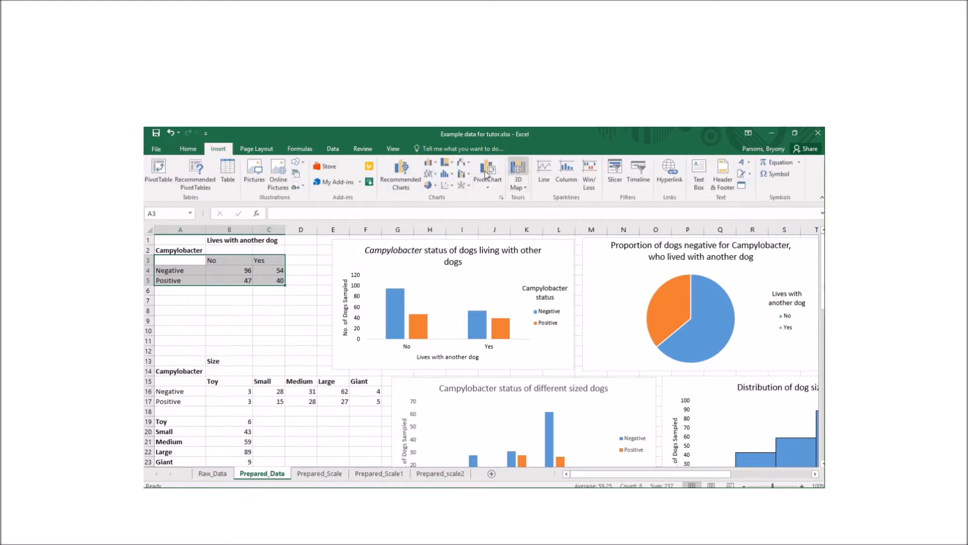
left_click(429, 162)
left_click(435, 192)
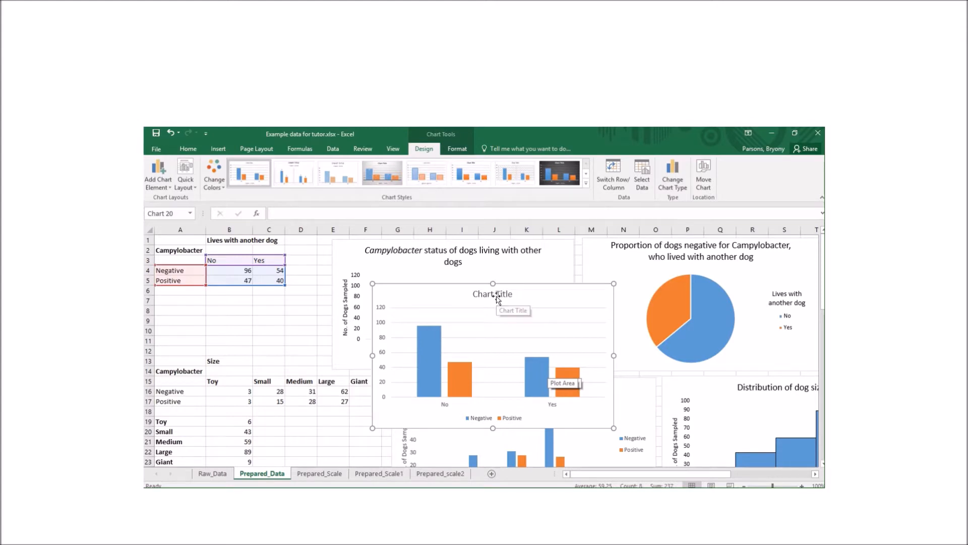
left_click_drag(445, 292, 383, 295)
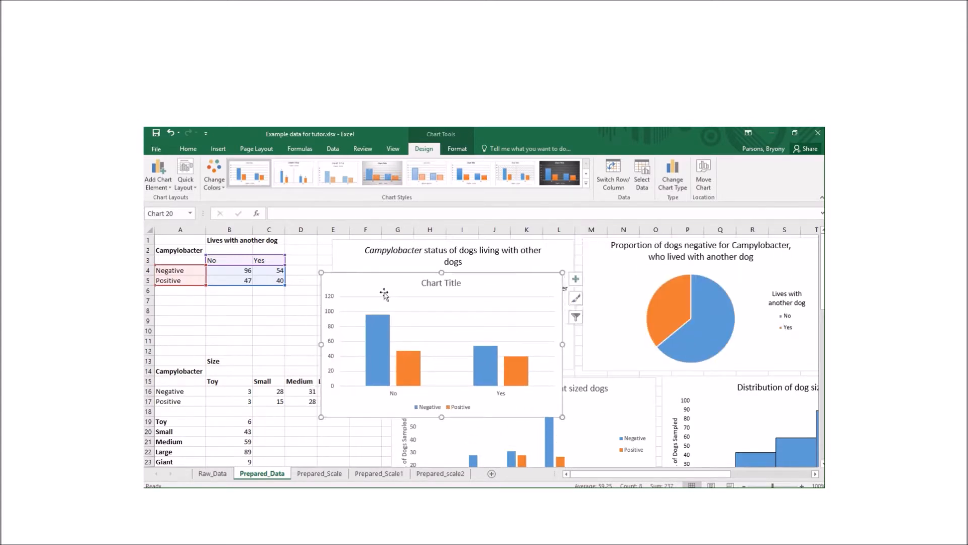
key("Delete")
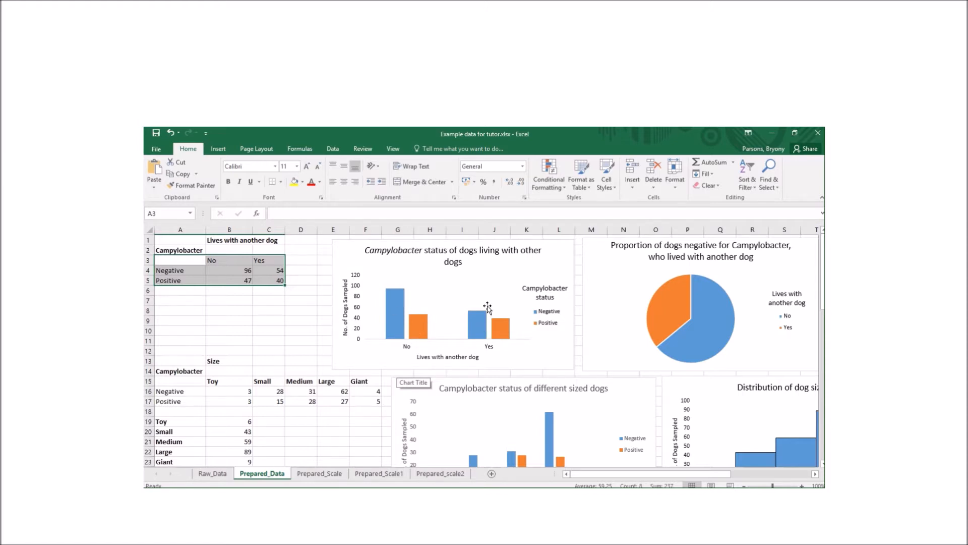
Insert a 2-D pie chart of the Negative counts in A3:C4 and move it up and left
left_click(280, 311)
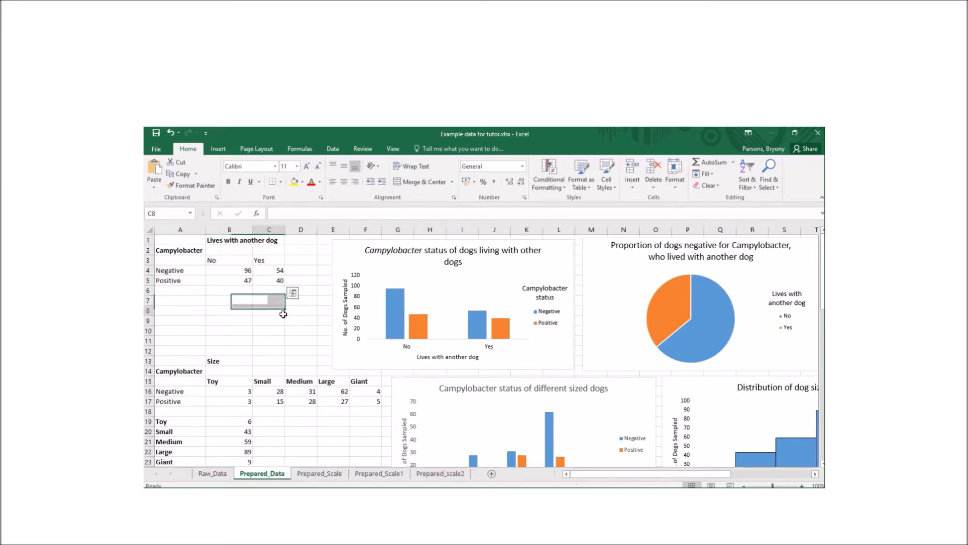
left_click_drag(172, 262, 275, 271)
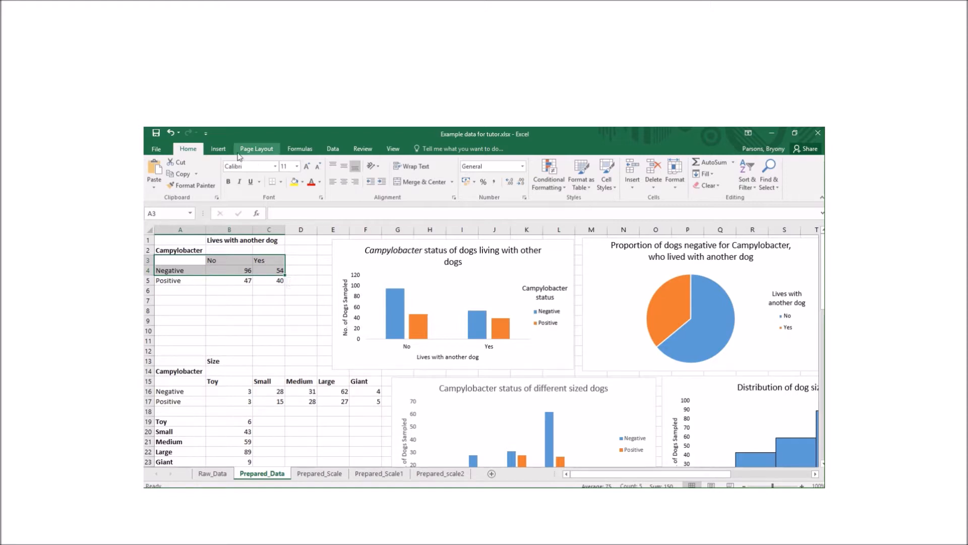
left_click(218, 149)
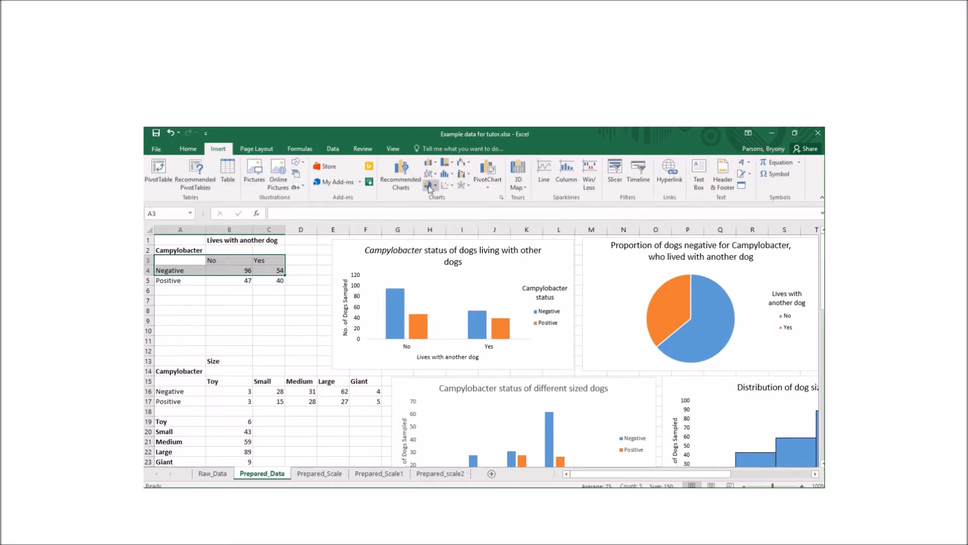
left_click(429, 185)
left_click(439, 222)
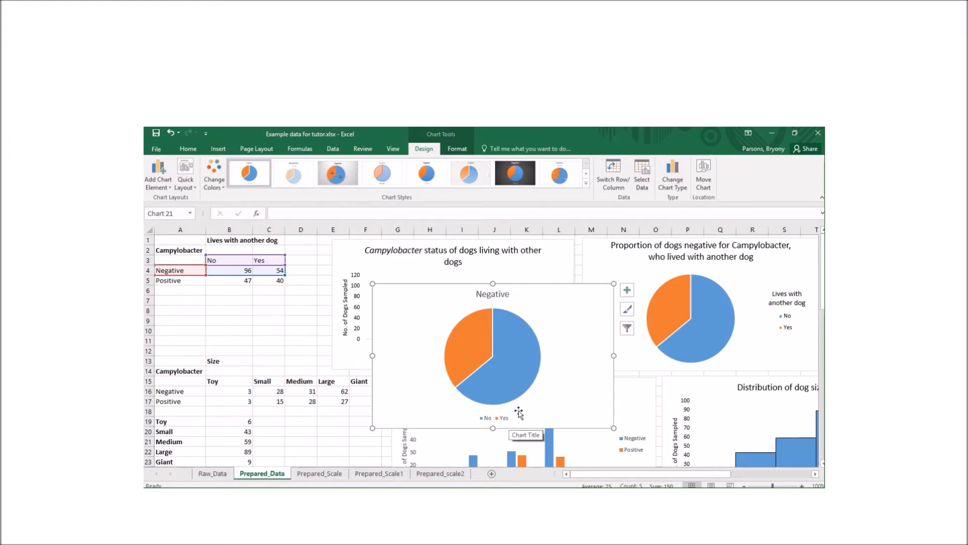
left_click_drag(559, 373, 540, 334)
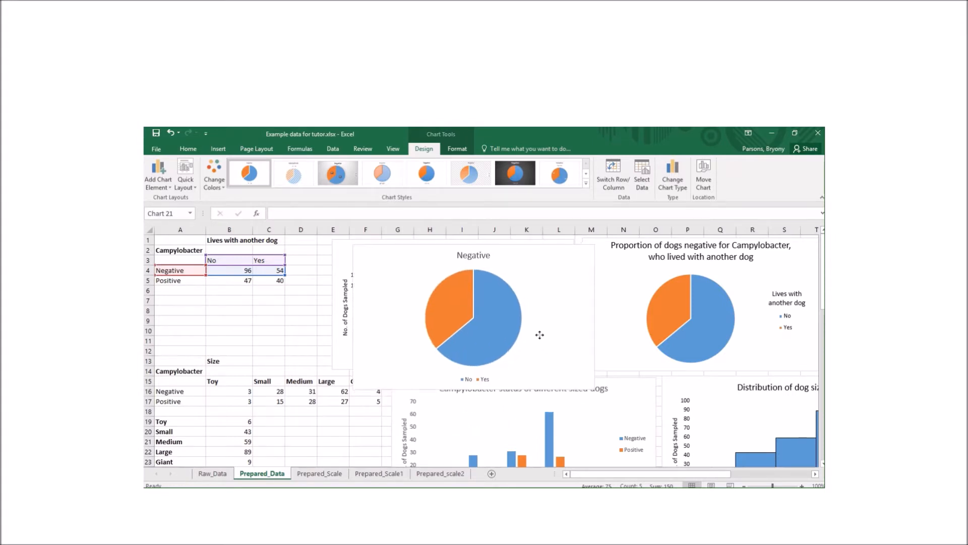
Set the pie chart's category labels to B3:C3 so slices read No and Yes
right_click(506, 373)
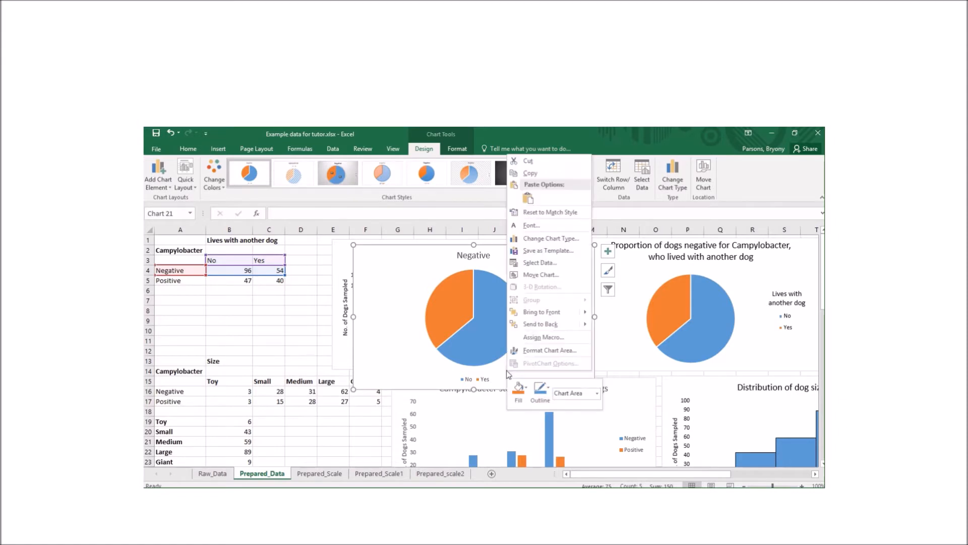
left_click(540, 262)
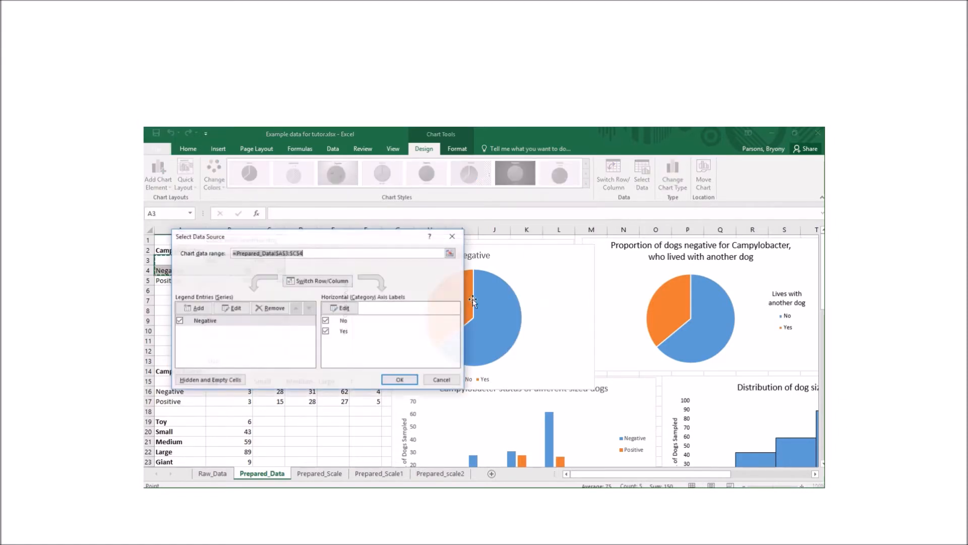
left_click(344, 312)
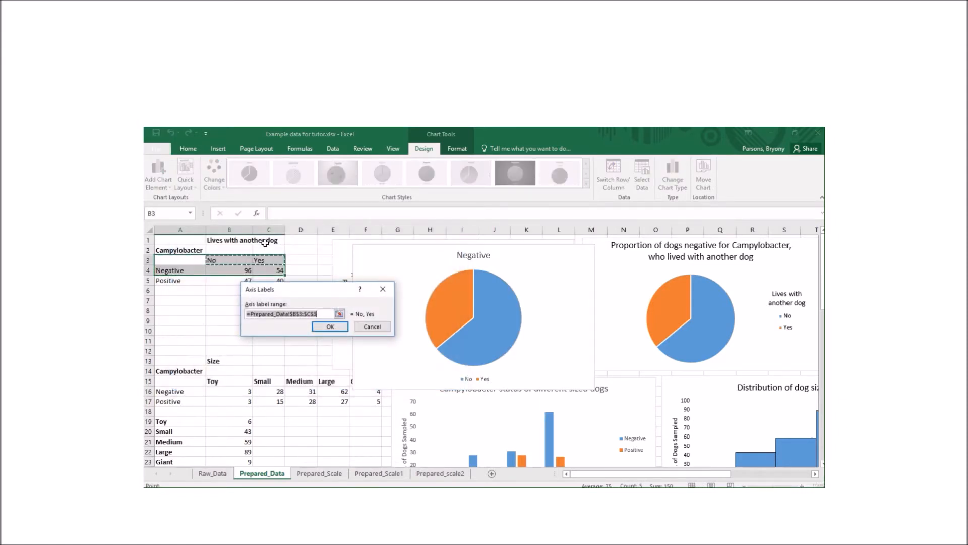
left_click_drag(208, 260, 269, 259)
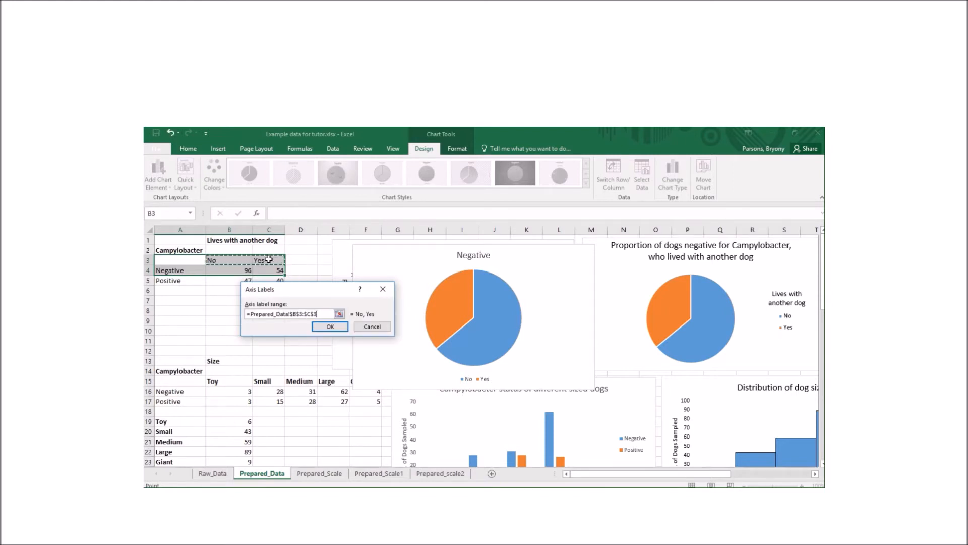
left_click(330, 328)
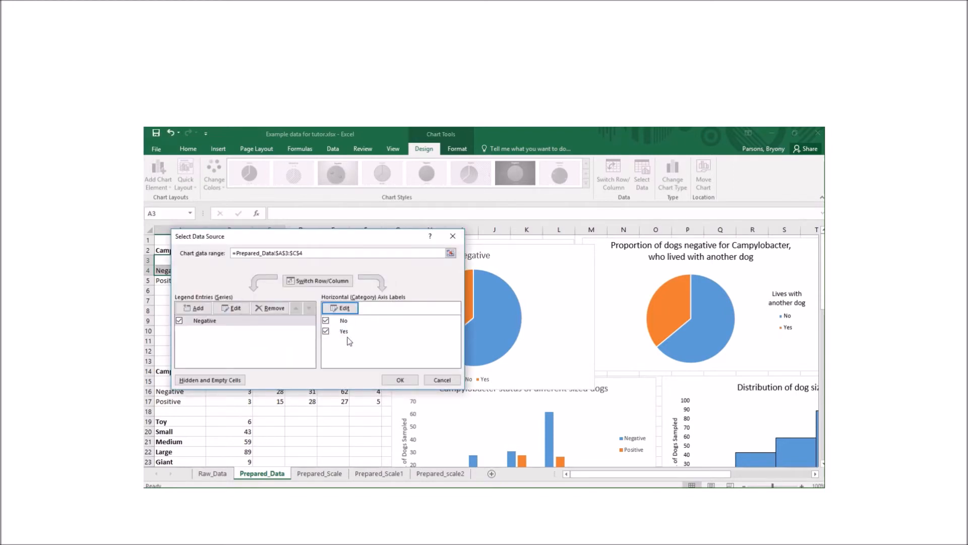
left_click(399, 379)
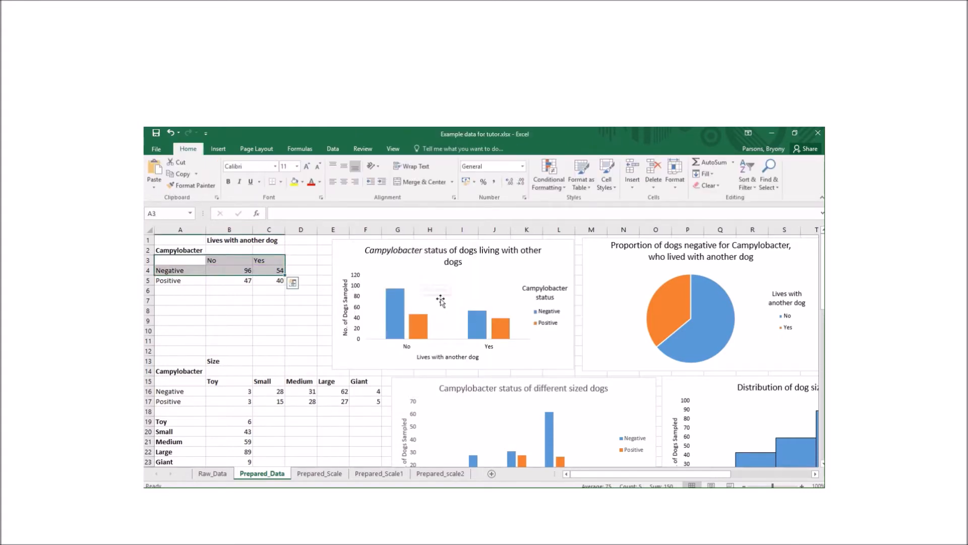
Insert a clustered column chart of the dog-size table A15:F17
scroll(443, 303, "down", 3)
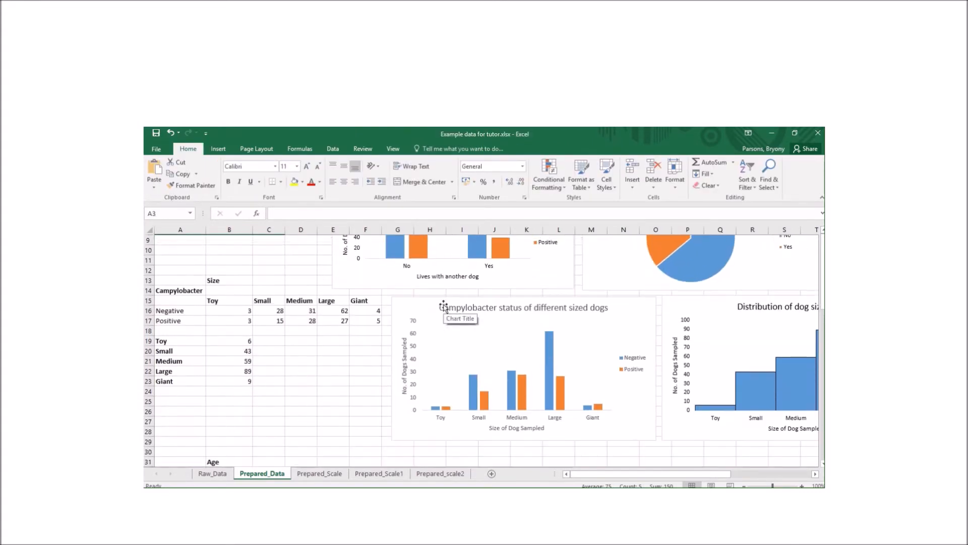
scroll(542, 361, "down", 1)
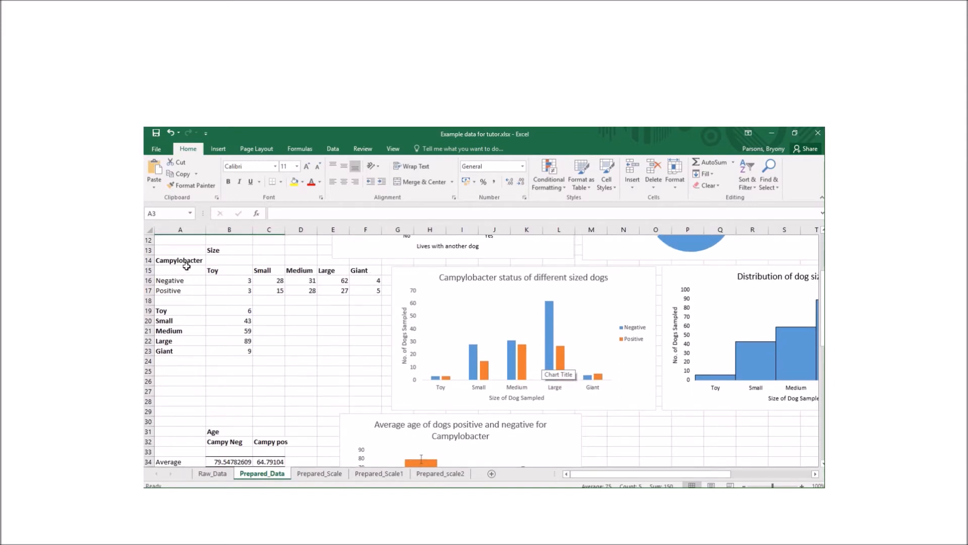
left_click_drag(184, 271, 377, 291)
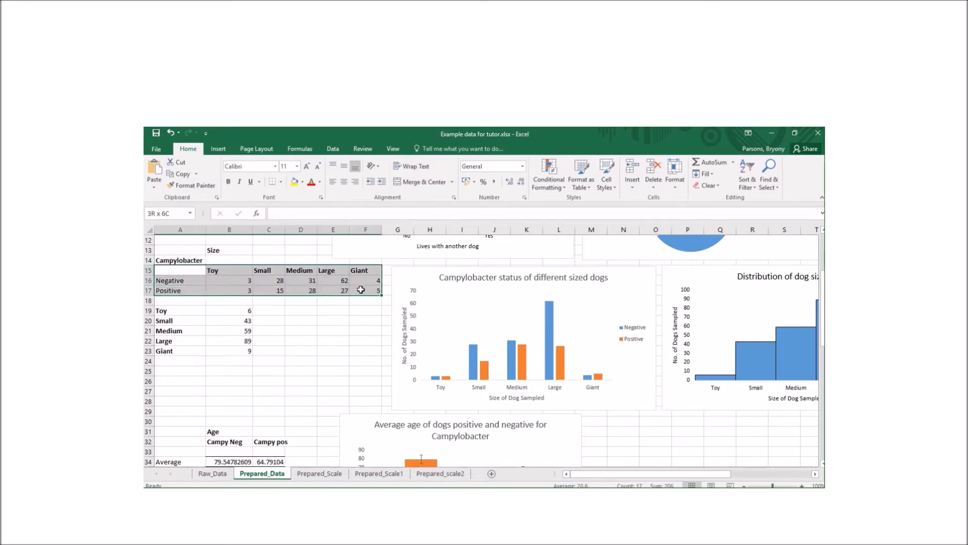
left_click(217, 149)
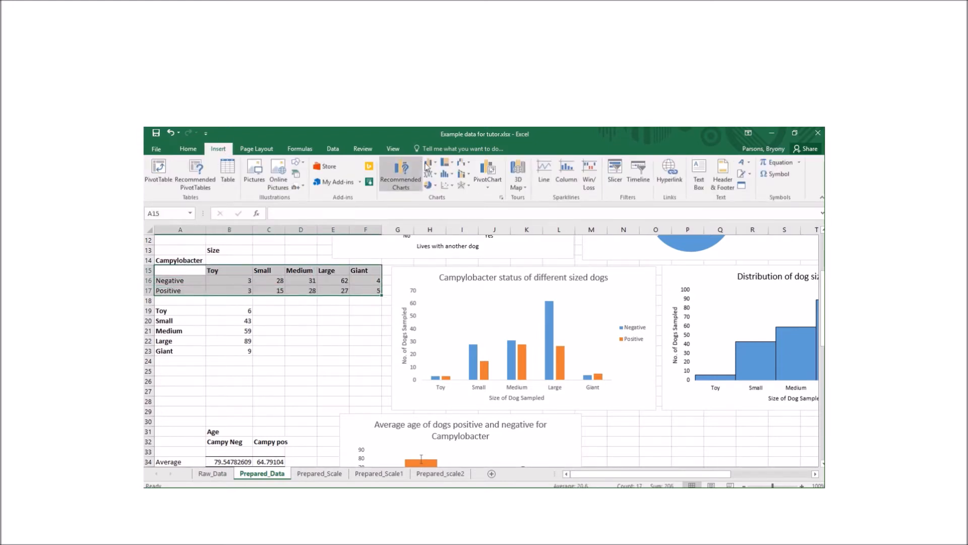
left_click(432, 164)
left_click(437, 192)
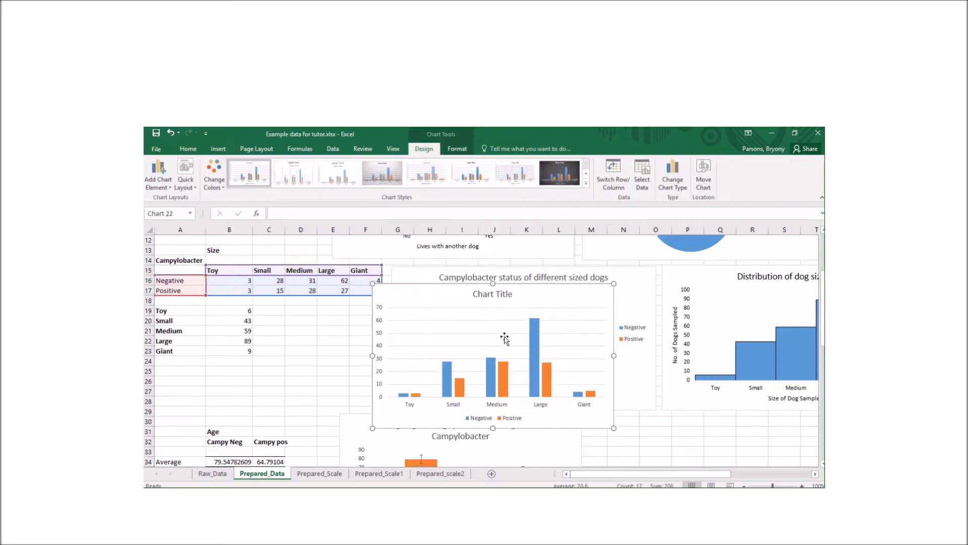
left_click_drag(541, 296, 567, 291)
Delete that chart and select only the header and Negative row A15:F16
key("Delete")
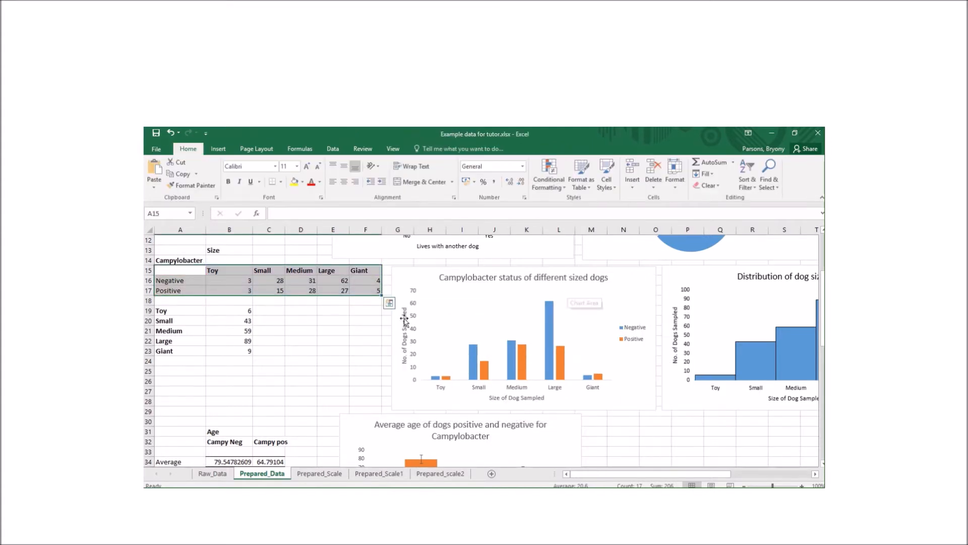
left_click(361, 320)
left_click_drag(180, 272, 365, 279)
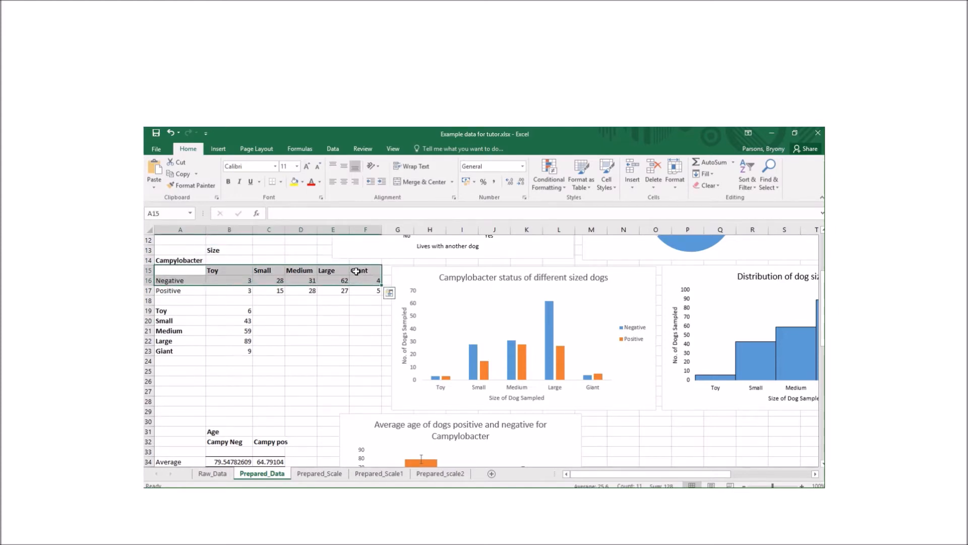
left_click(217, 149)
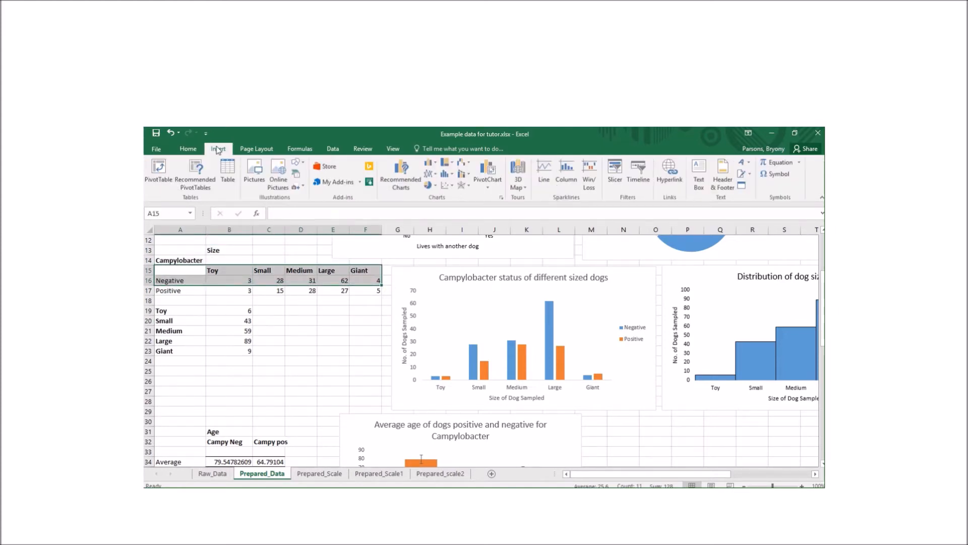
Insert separate column charts of the Negative counts and the Positive row A17:F17
left_click(438, 164)
left_click(437, 192)
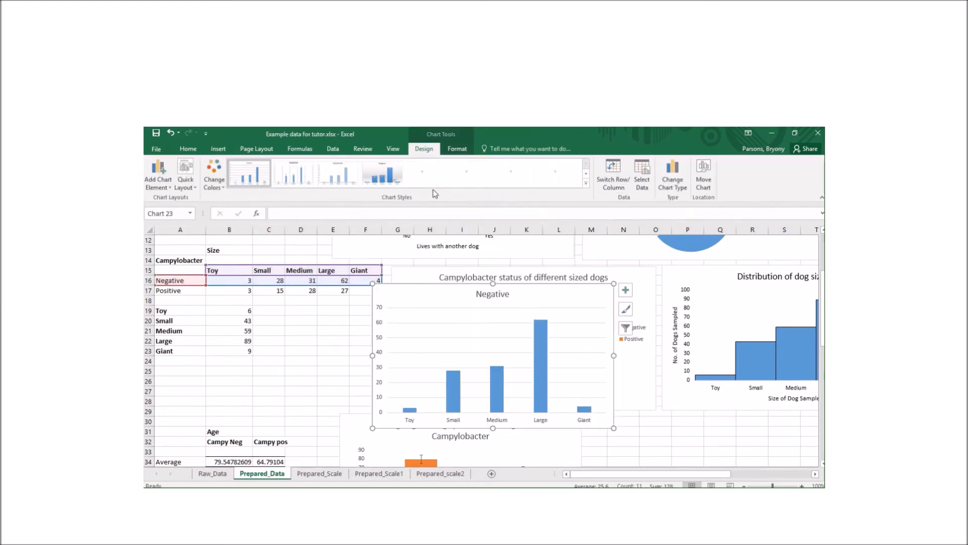
left_click_drag(439, 301, 636, 274)
left_click(271, 311)
left_click_drag(185, 290, 363, 289)
left_click(218, 148)
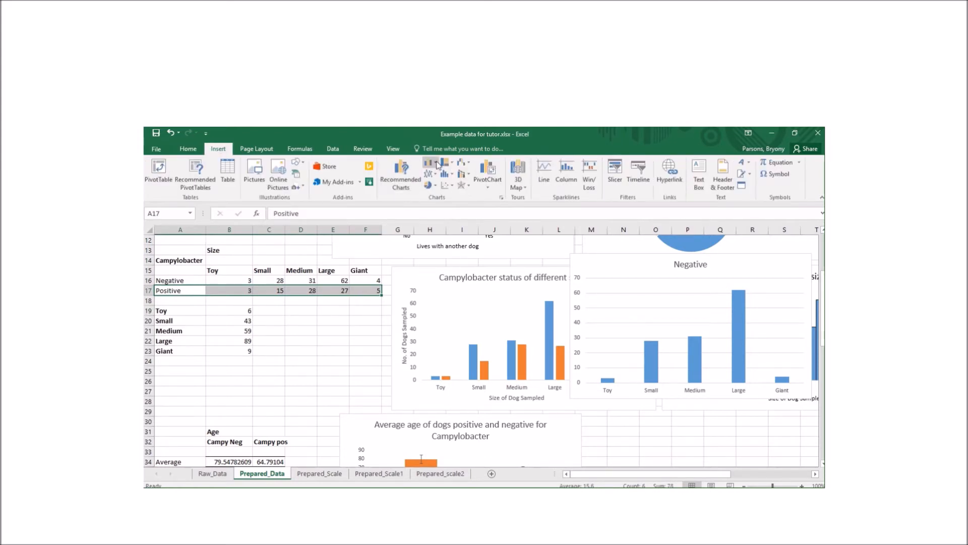
left_click(428, 166)
left_click(437, 194)
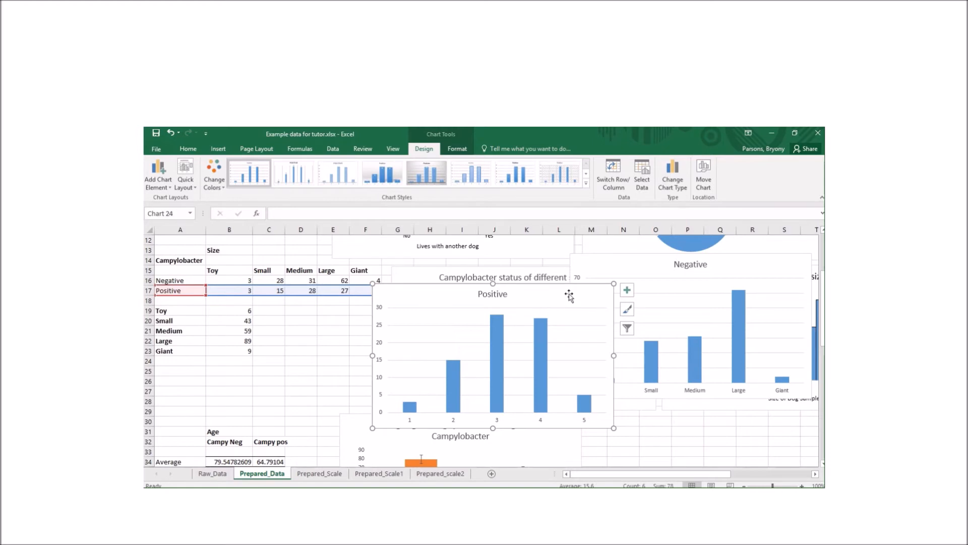
Copy the Positive chart and paste its series into the Negative chart
right_click(568, 294)
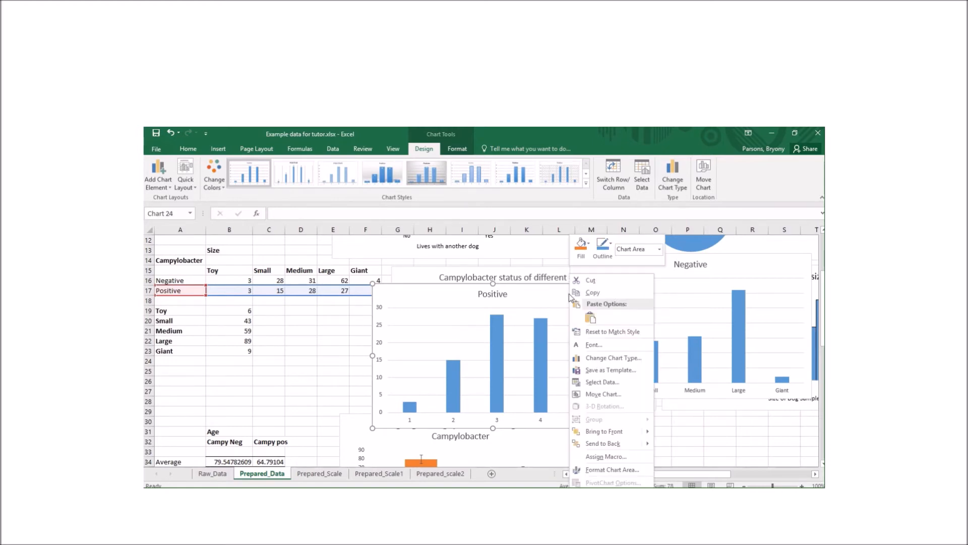
key("Escape")
left_click(719, 273)
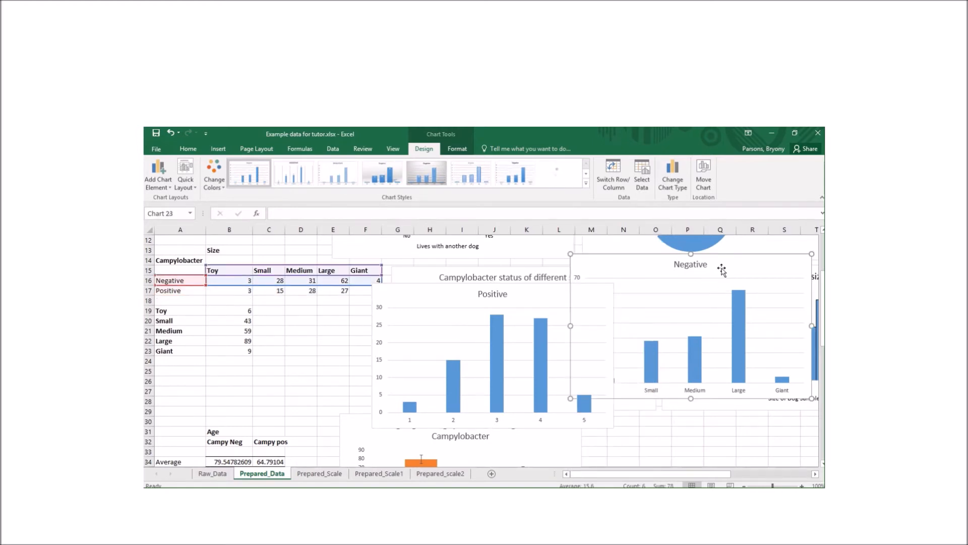
right_click(721, 271)
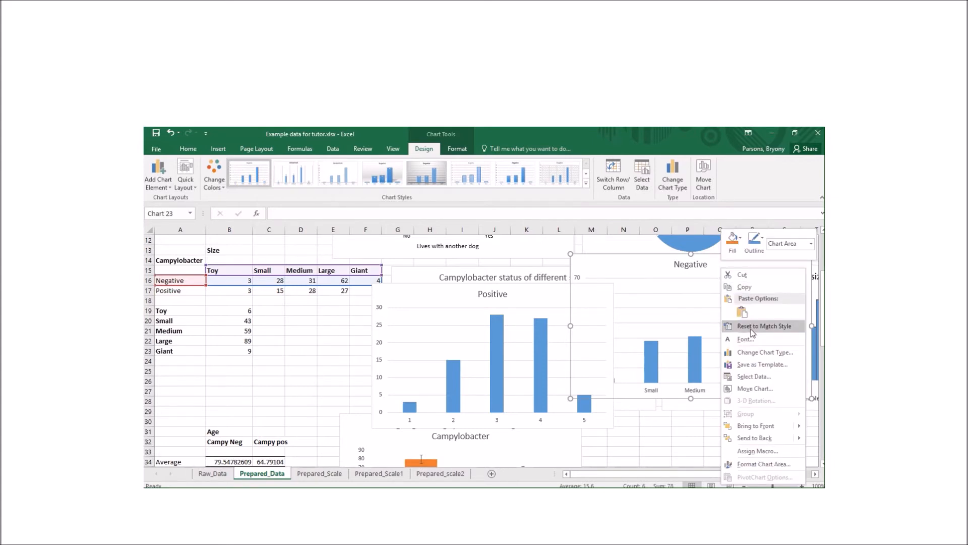
left_click(742, 312)
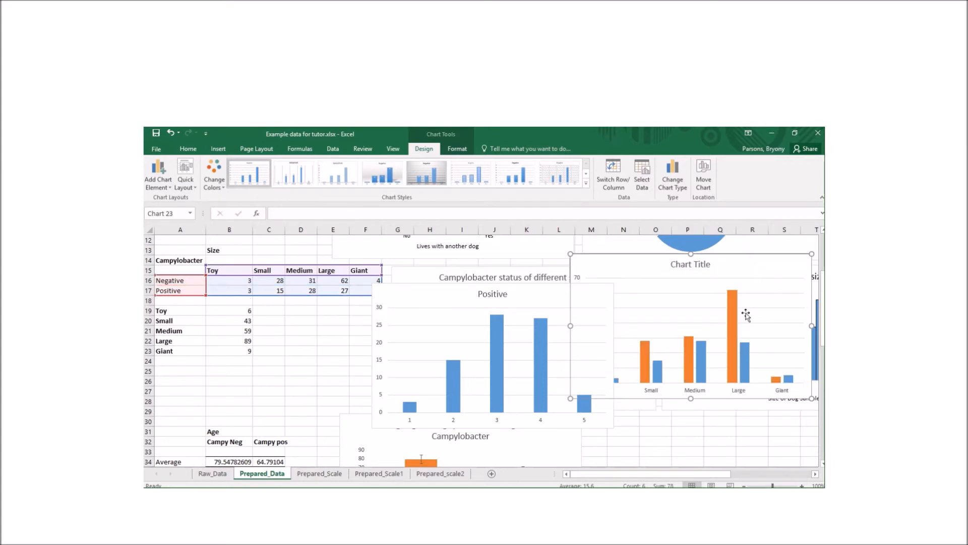
Delete the Positive chart and the combined practice chart, revealing the finished size-status chart
left_click(541, 297)
key("Delete")
mouse_move(609, 277)
left_mouse_down()
mouse_move(555, 305)
mouse_move(696, 313)
mouse_move(695, 276)
mouse_move(611, 262)
mouse_move(608, 271)
left_mouse_up()
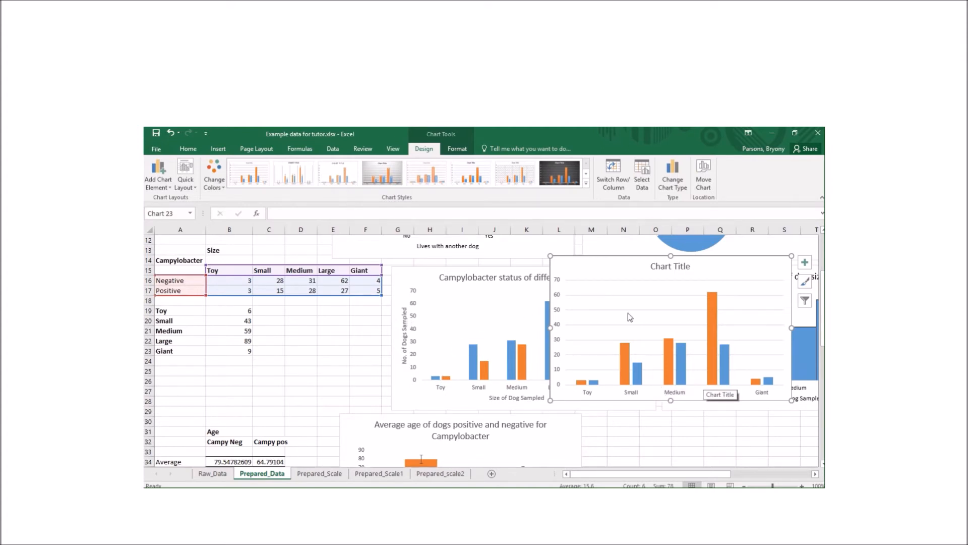
mouse_move(618, 265)
left_mouse_down()
mouse_move(490, 319)
mouse_move(491, 271)
mouse_move(510, 309)
mouse_move(450, 274)
mouse_move(457, 272)
left_mouse_up()
key("Delete")
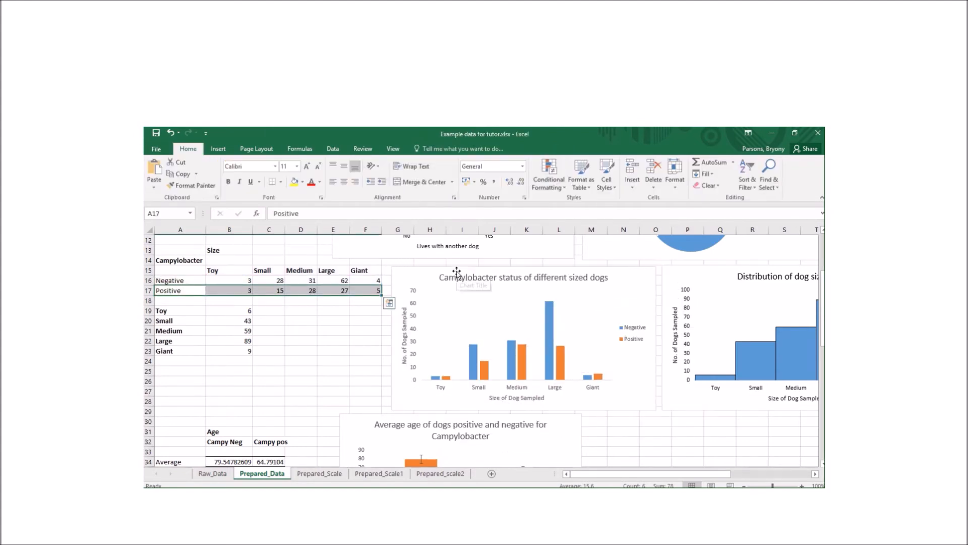
Insert a clustered column chart of A19:B23 (Toy 6 to Giant 9) and move it right
left_click_drag(699, 475, 627, 478)
scroll(689, 440, "down", 1)
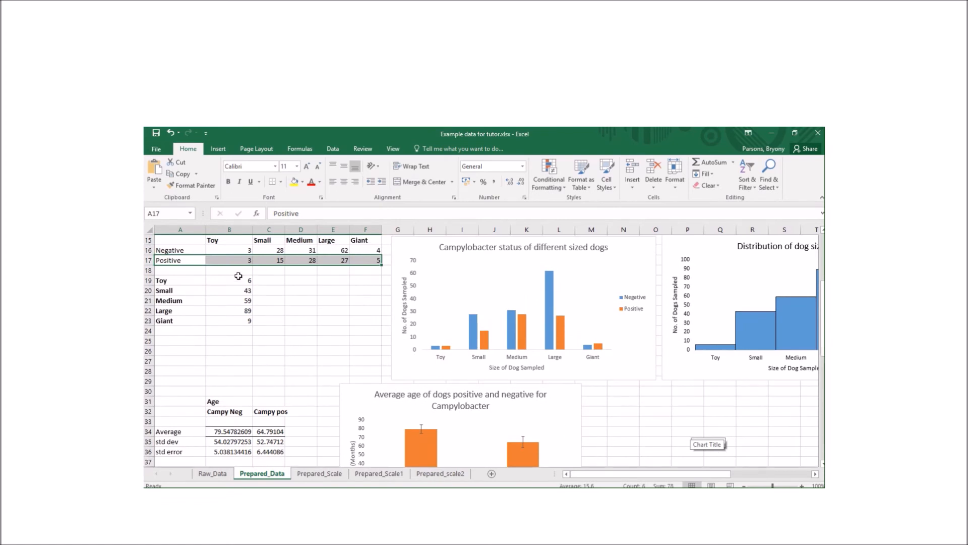
left_click_drag(239, 281, 246, 321)
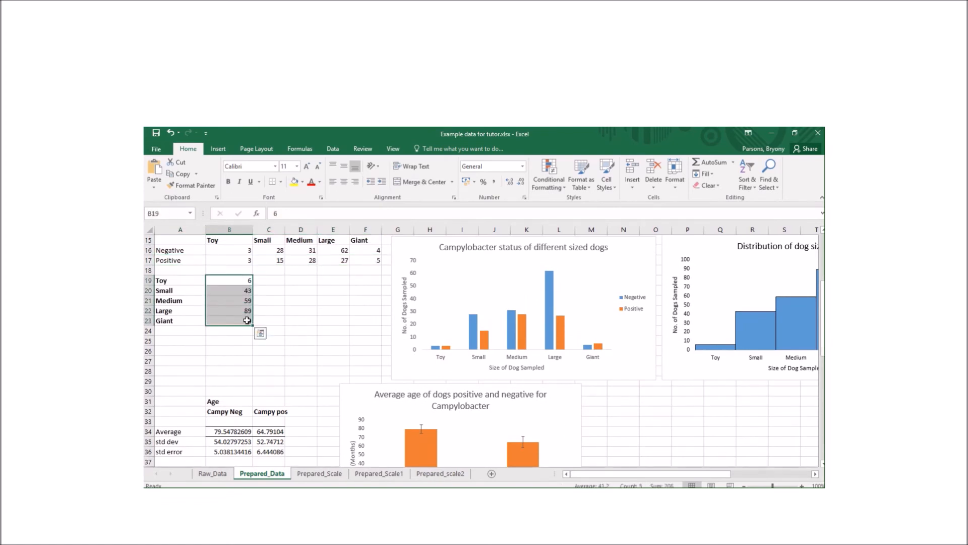
left_click_drag(182, 280, 241, 327)
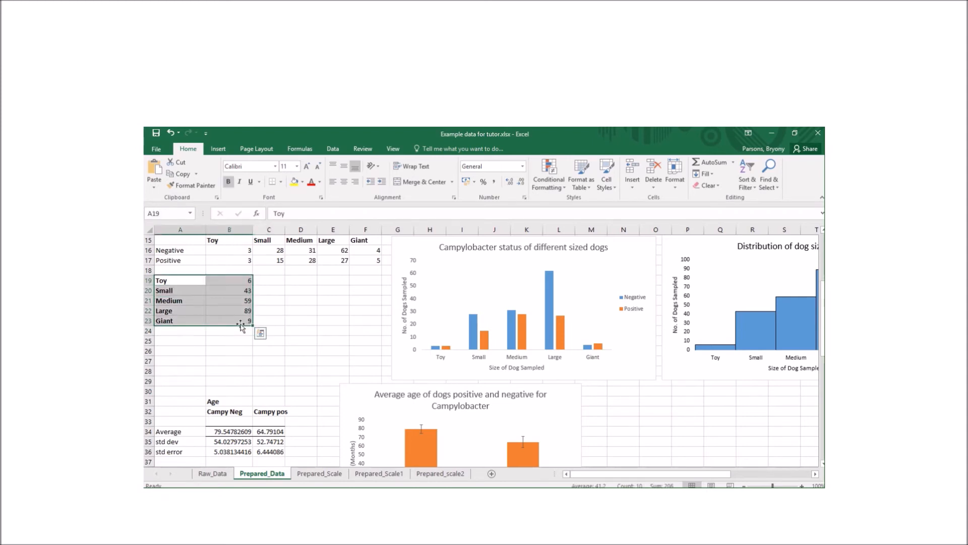
left_click(219, 149)
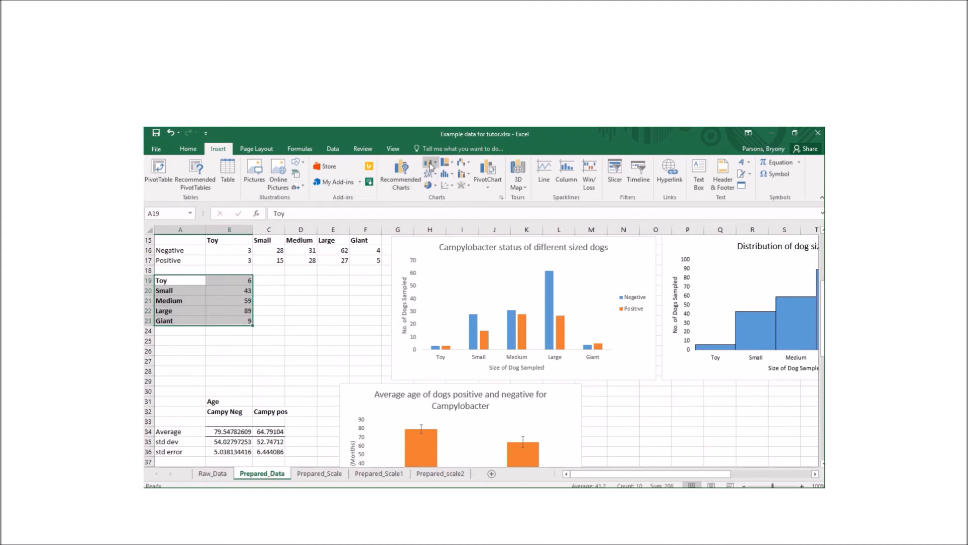
left_click(430, 164)
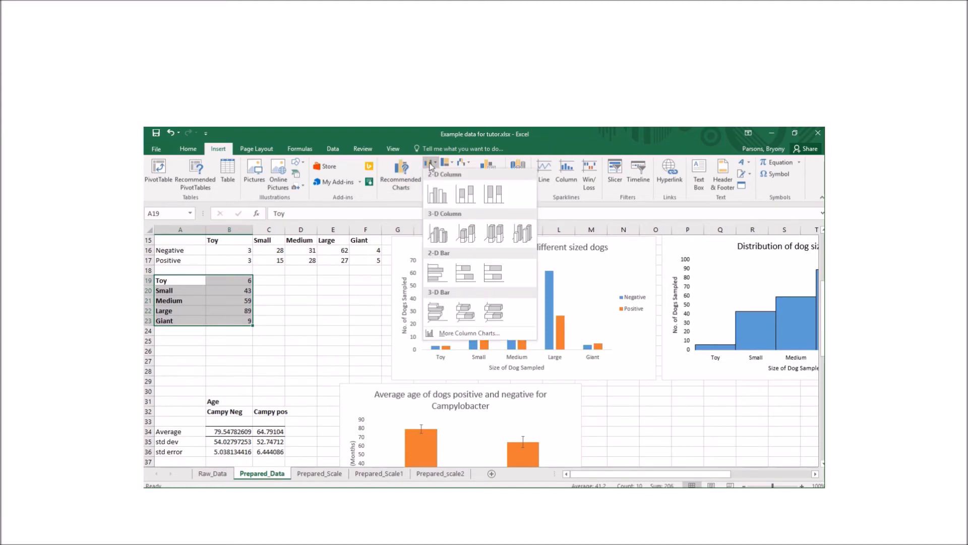
left_click(436, 193)
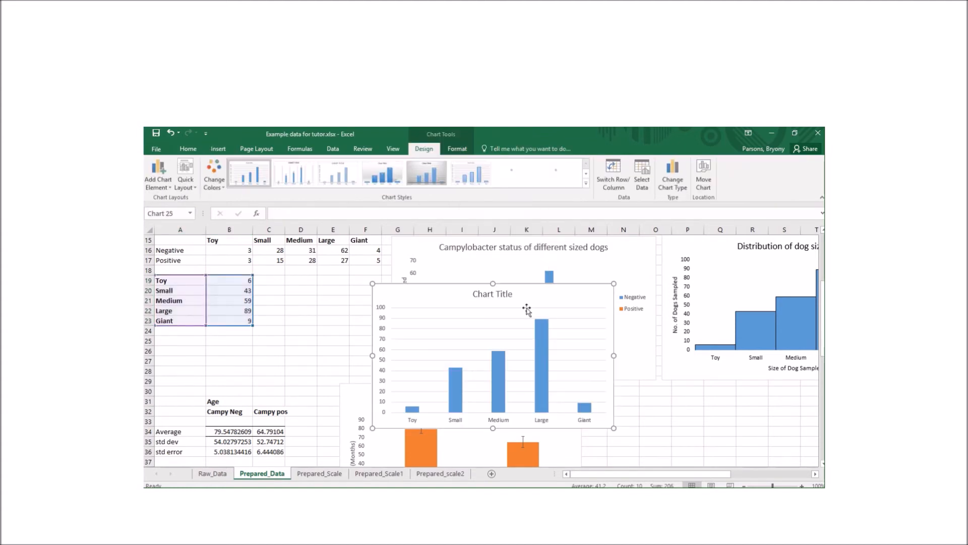
left_click_drag(431, 306, 579, 323)
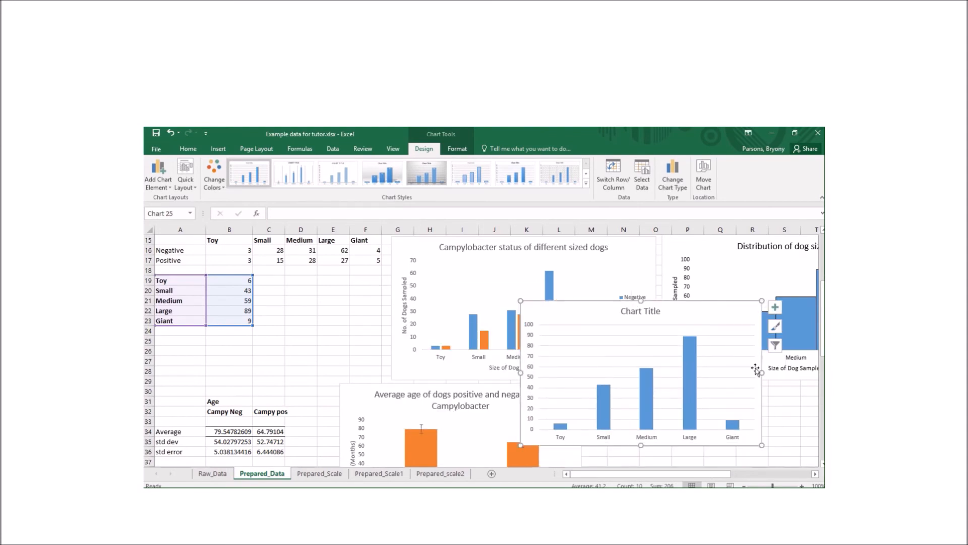
mouse_move(724, 473)
left_mouse_down()
mouse_move(764, 469)
mouse_move(740, 471)
left_mouse_up()
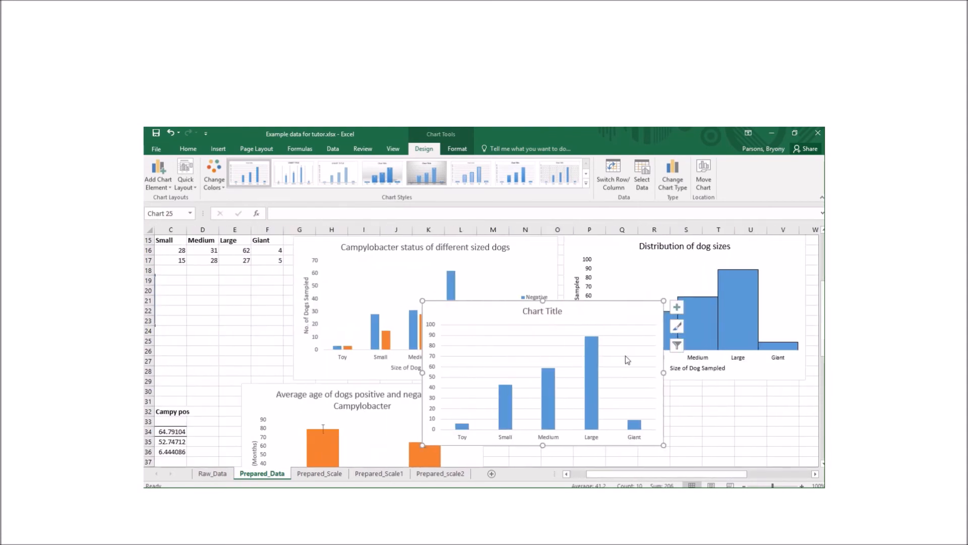
Set the dog-size chart's column gap width to 0% so the bars touch
right_click(591, 314)
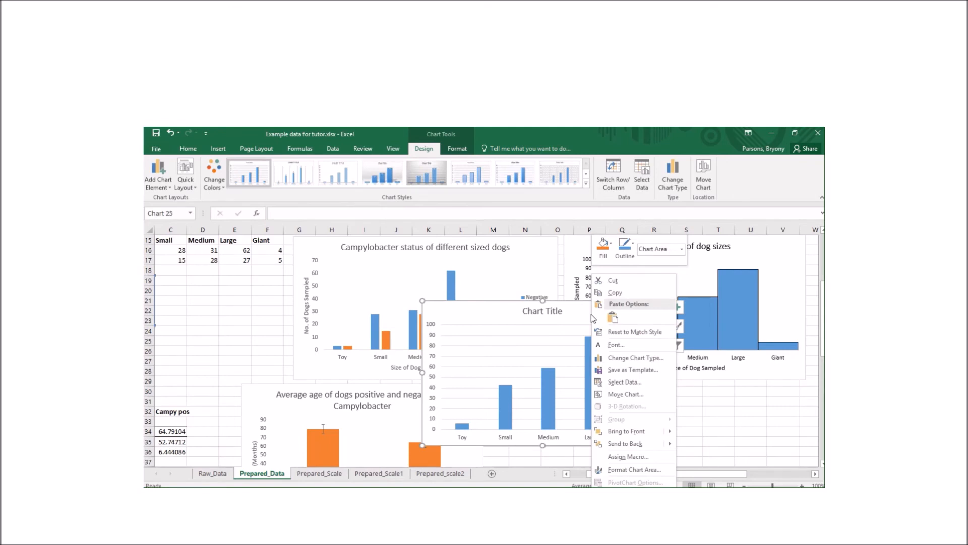
left_click(635, 470)
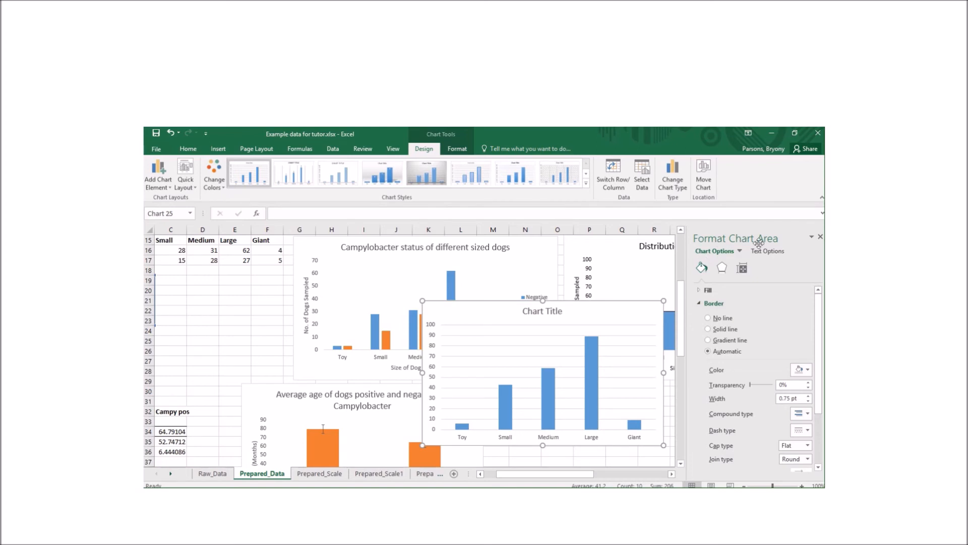
left_click(743, 268)
left_click(701, 289)
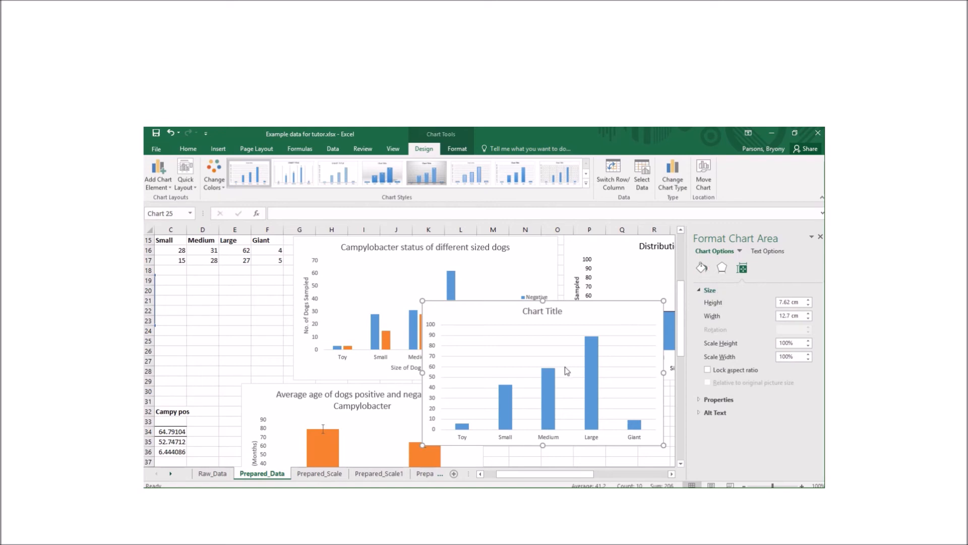
left_click(595, 371)
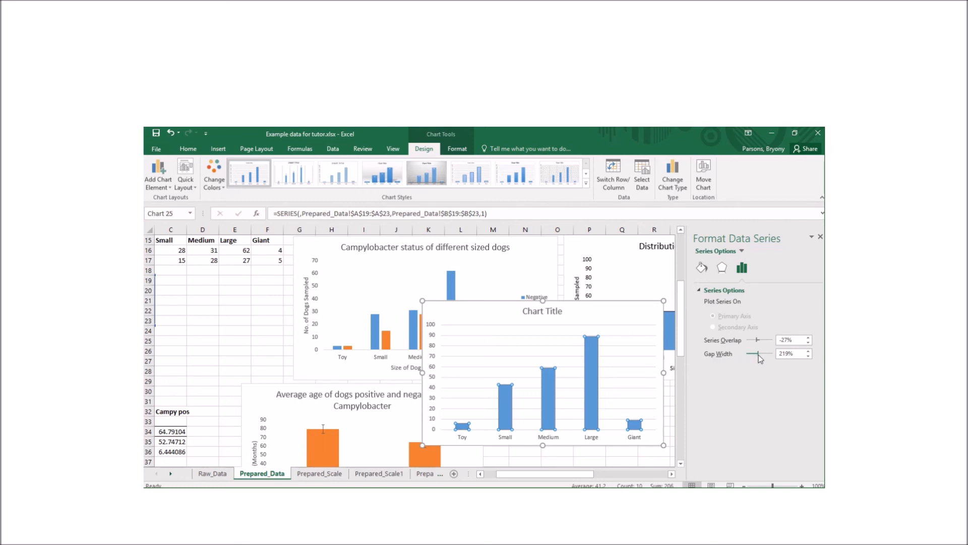
left_click_drag(759, 357, 733, 352)
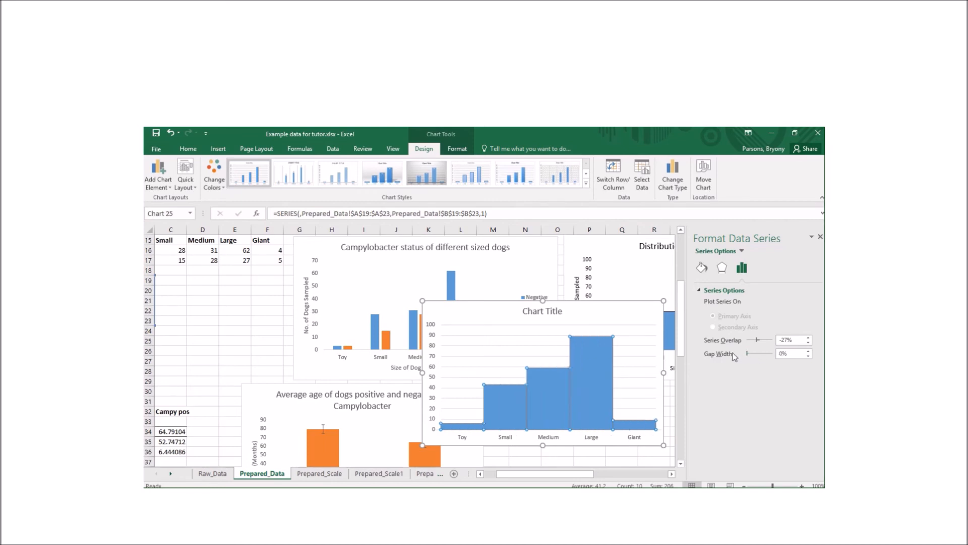
left_click(621, 328)
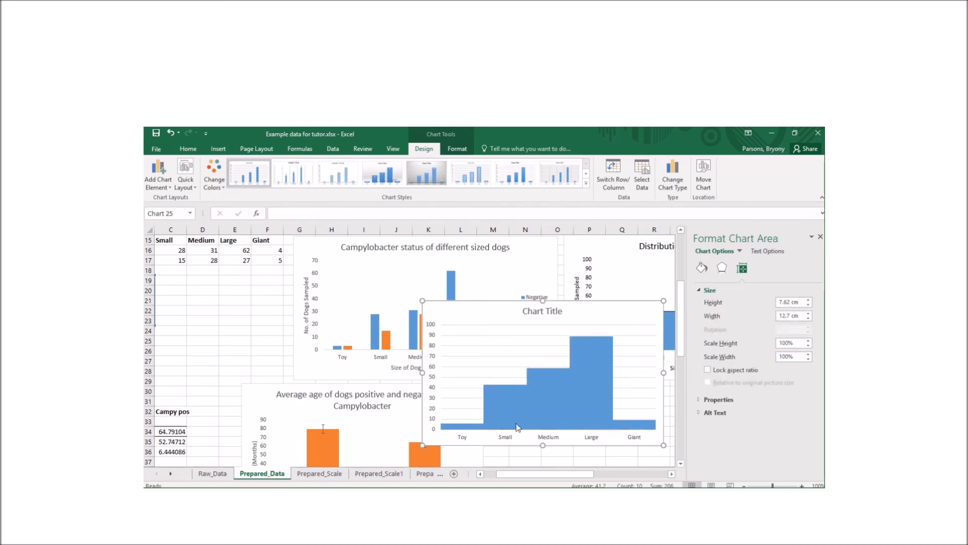
Give the histogram columns a solid black border line
left_click(600, 374)
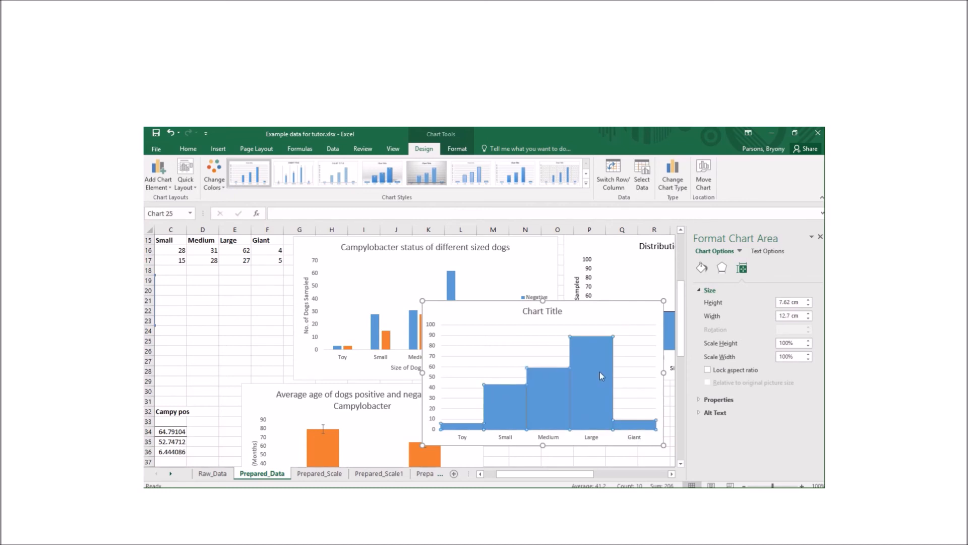
left_click(721, 267)
left_click(702, 268)
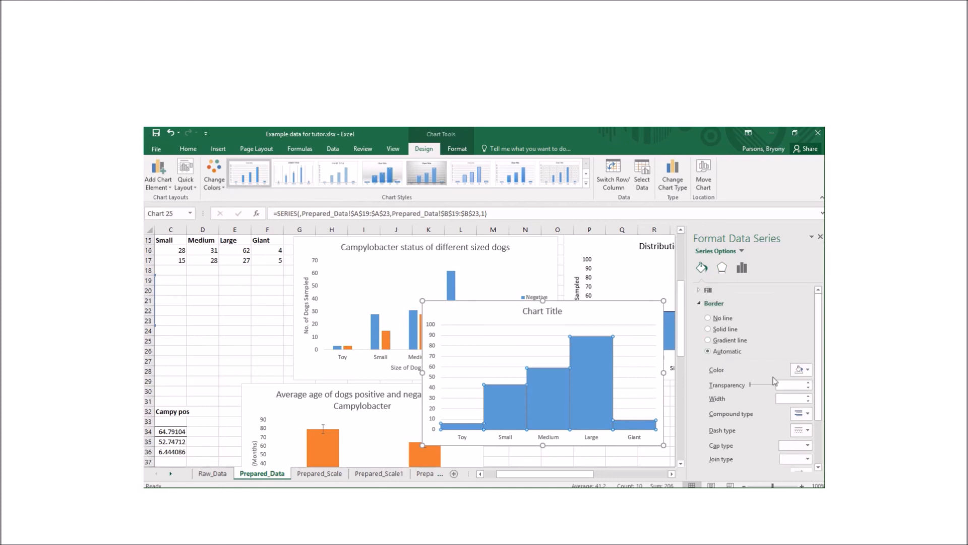
left_click(801, 370)
left_click(781, 365)
left_click(709, 328)
left_click(802, 370)
left_click(755, 397)
Delete the practice histogram chart
left_click(634, 387)
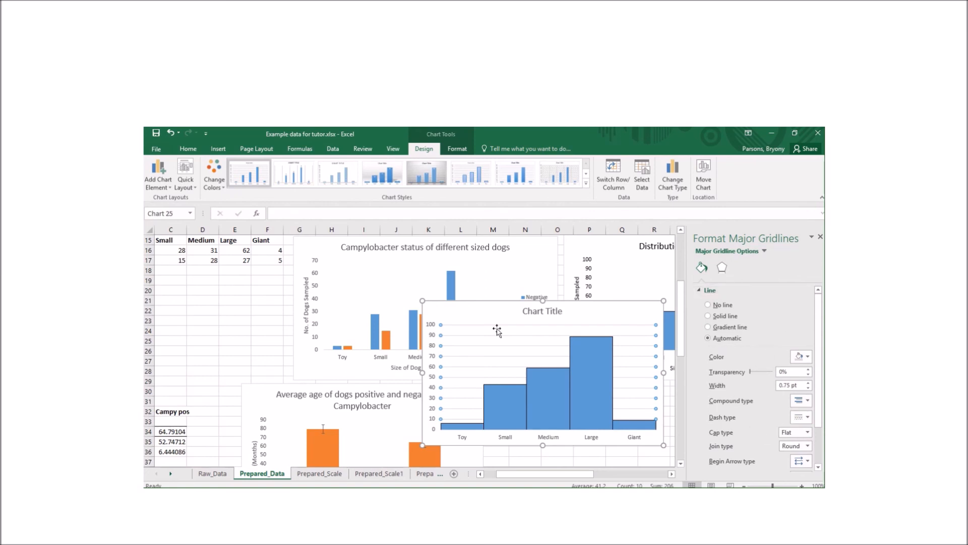
left_click(487, 311)
key("Delete")
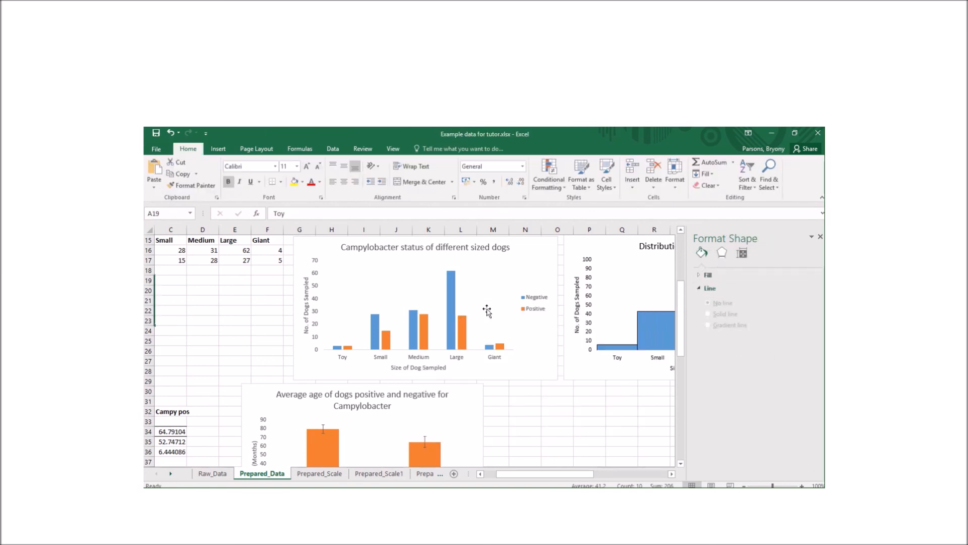
scroll(481, 372, "down", 3)
scroll(481, 372, "down", 2)
scroll(481, 372, "left", 2)
scroll(481, 372, "down", 3)
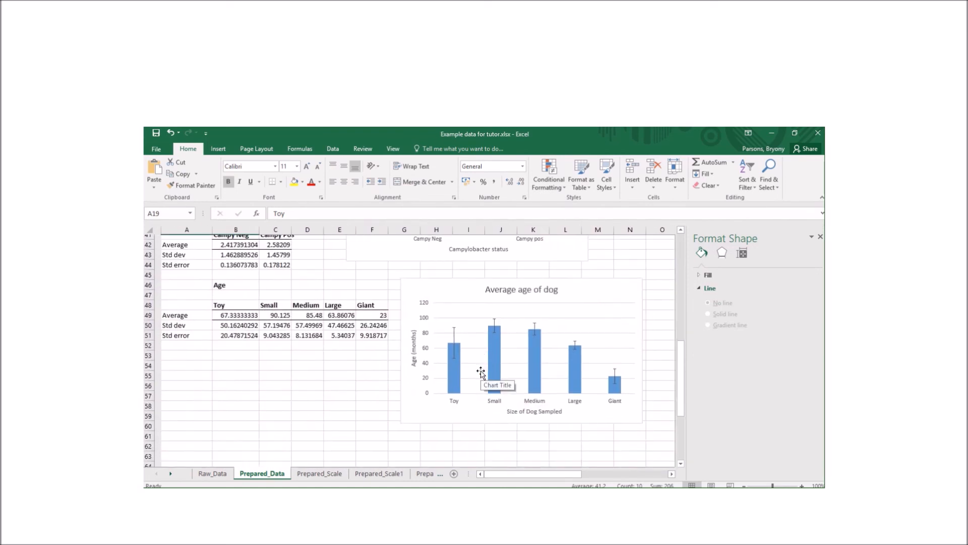
scroll(481, 372, "up", 2)
scroll(480, 372, "up", 1)
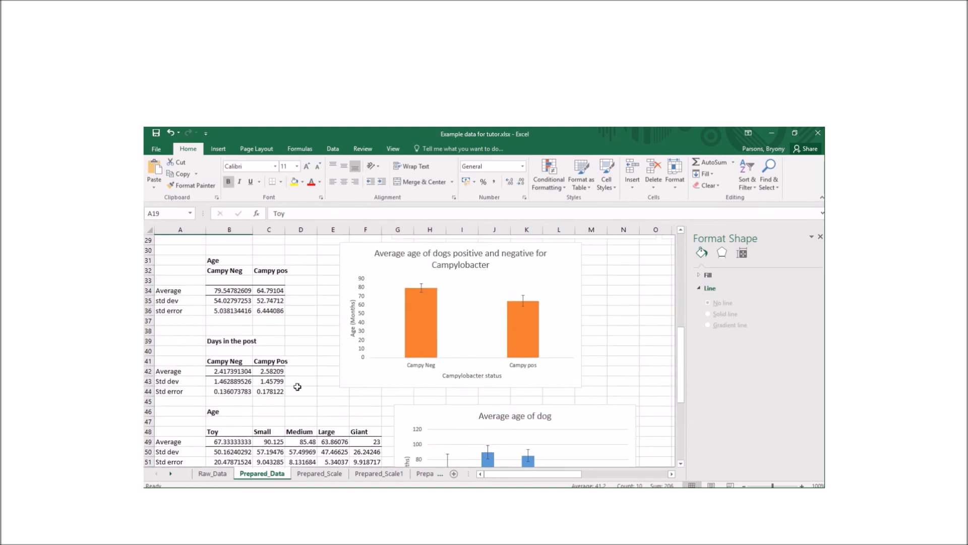
scroll(304, 348, "up", 5)
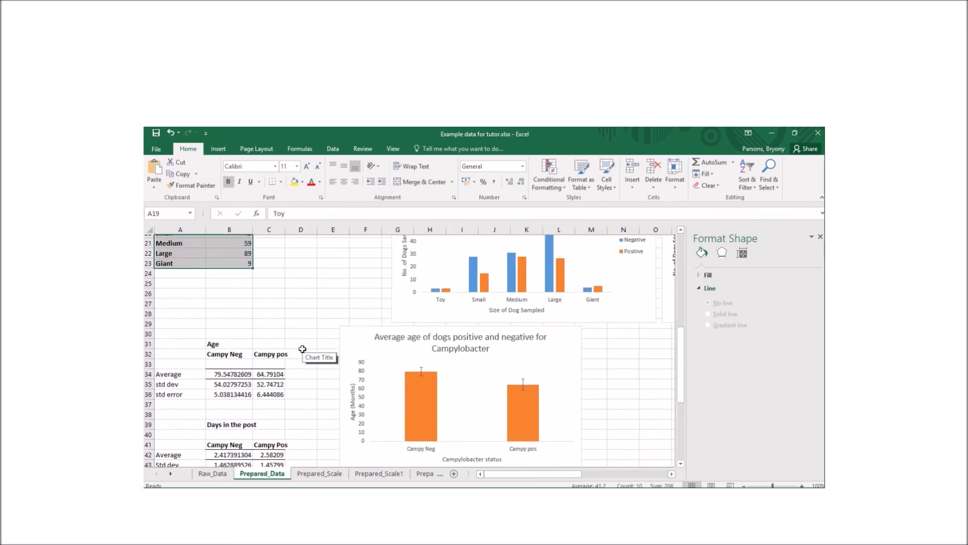
scroll(302, 349, "up", 3)
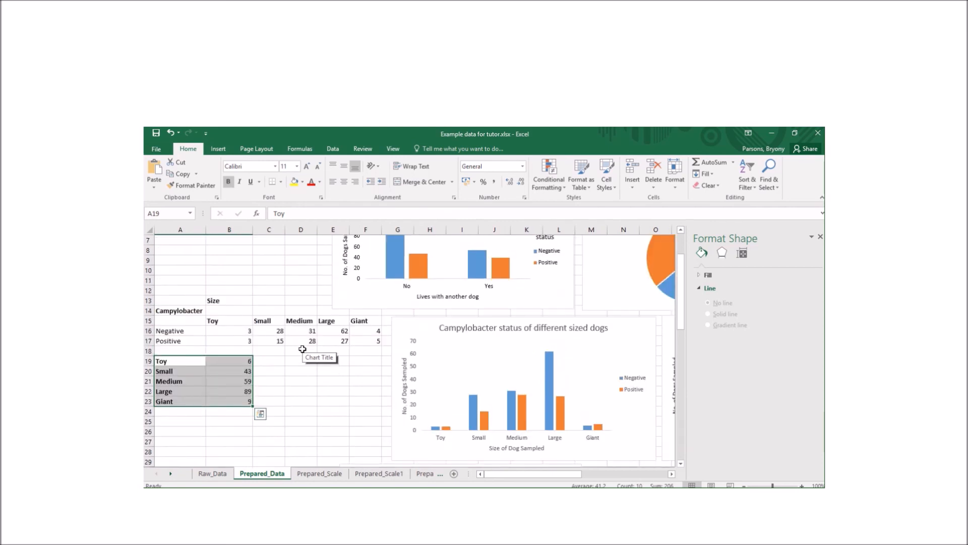
scroll(300, 275, "up", 2)
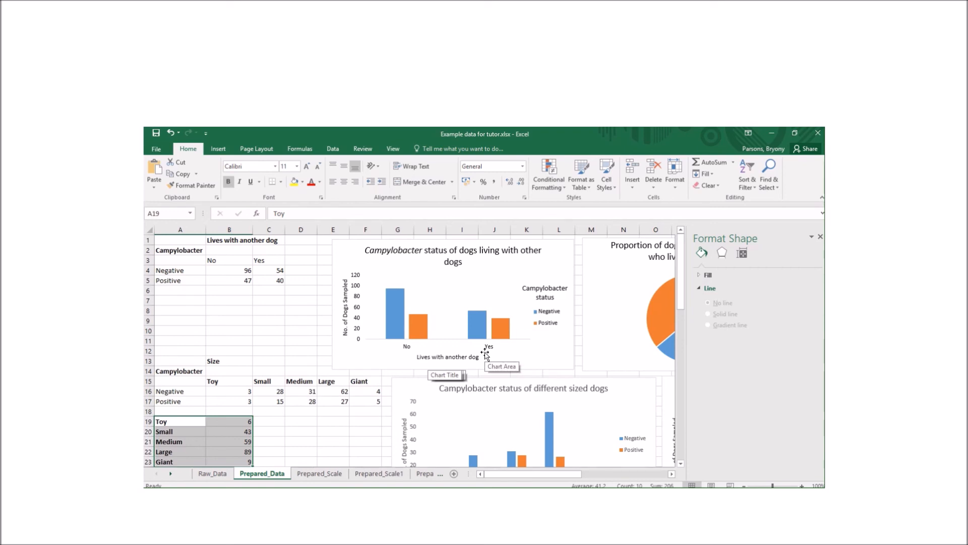
scroll(406, 357, "down", 4)
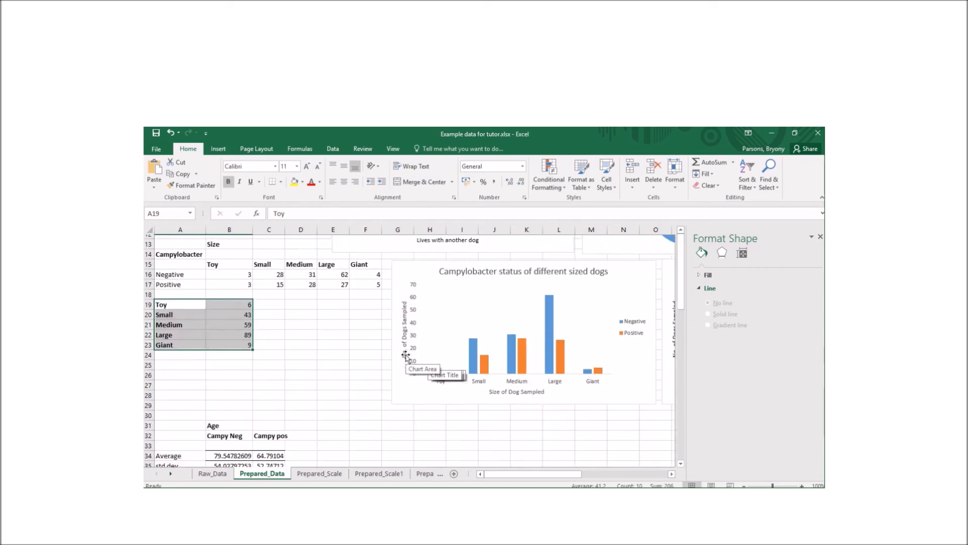